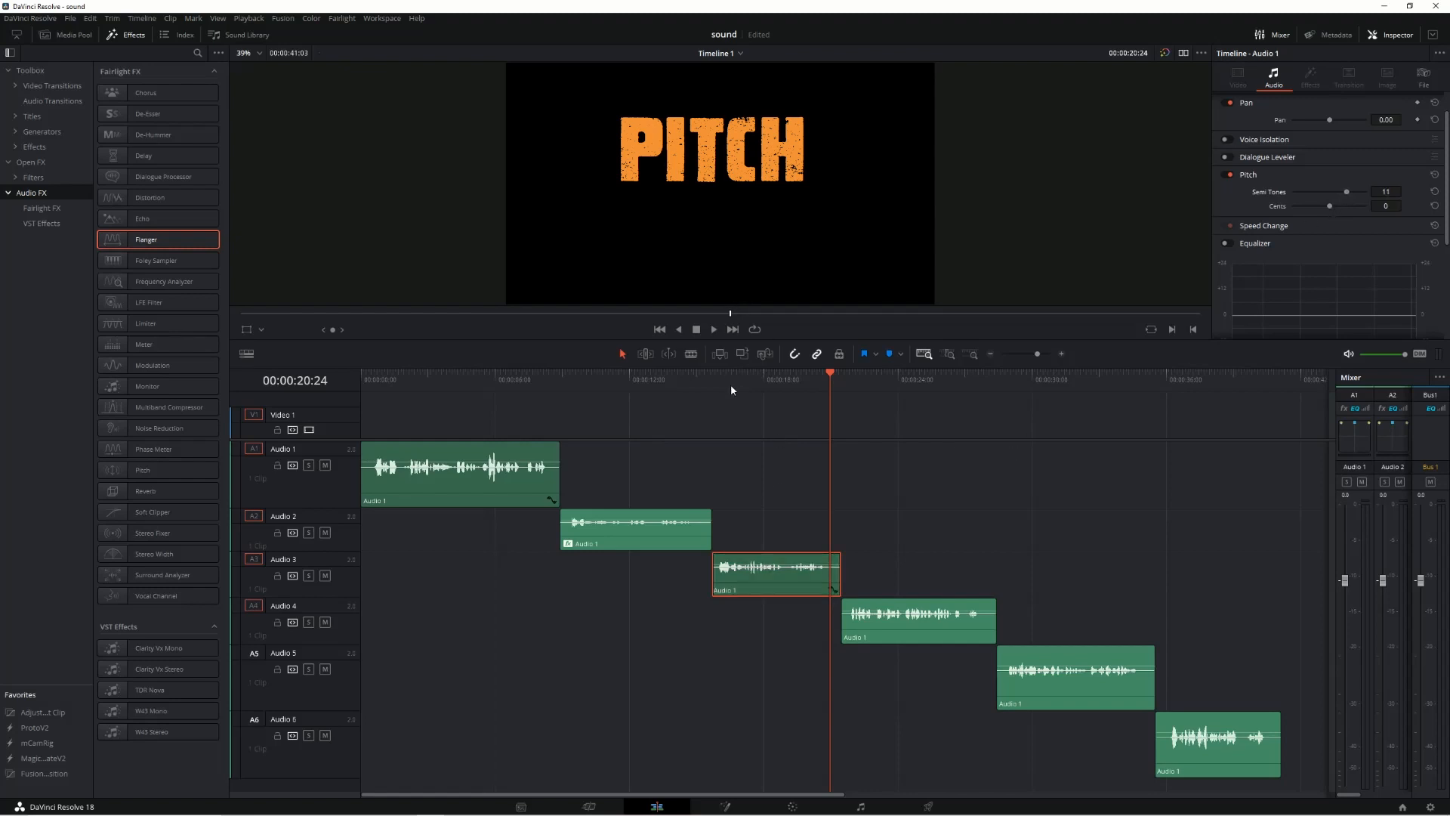
# Play back the pitch-shifted clip on the Audio 3 track from its start.
pyautogui.moveTo(724, 376); pyautogui.dragTo(716, 377)
pyautogui.press('space')
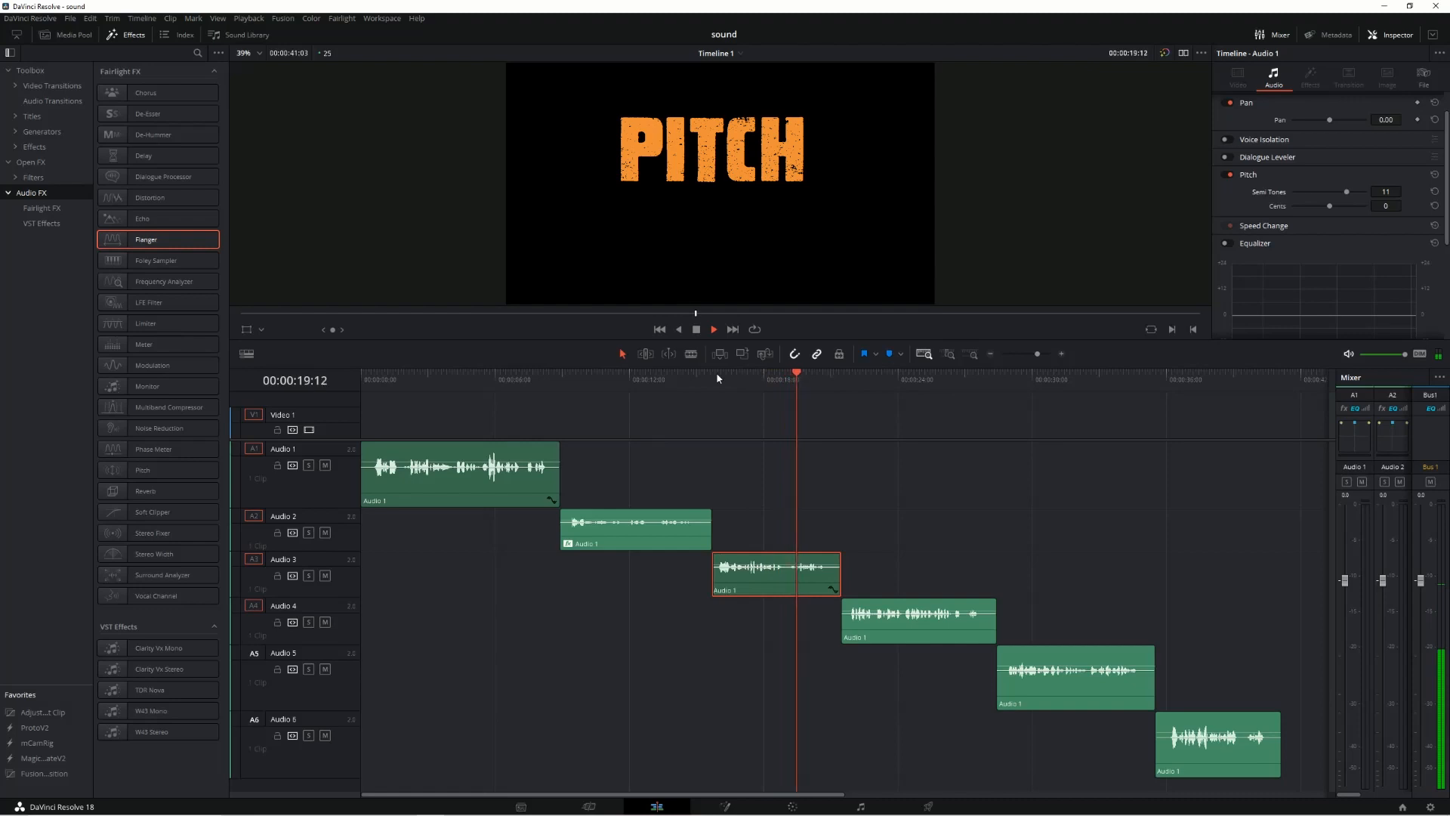
pyautogui.press('space')
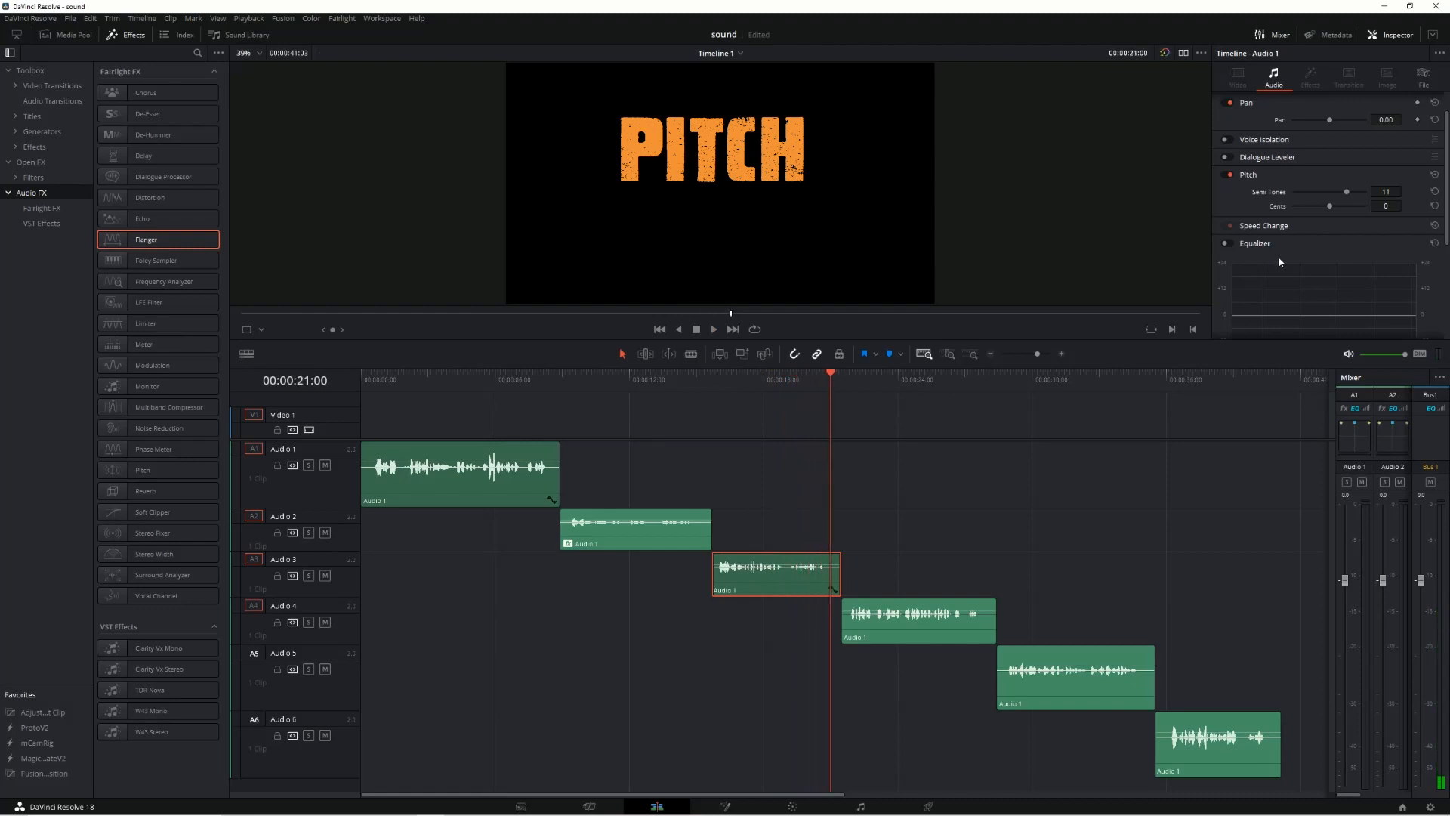
# Set the pitch of the Audio 3 clip to -11 semitones and play it back.
pyautogui.click(1311, 193)
pyautogui.click(718, 371)
pyautogui.press('space')
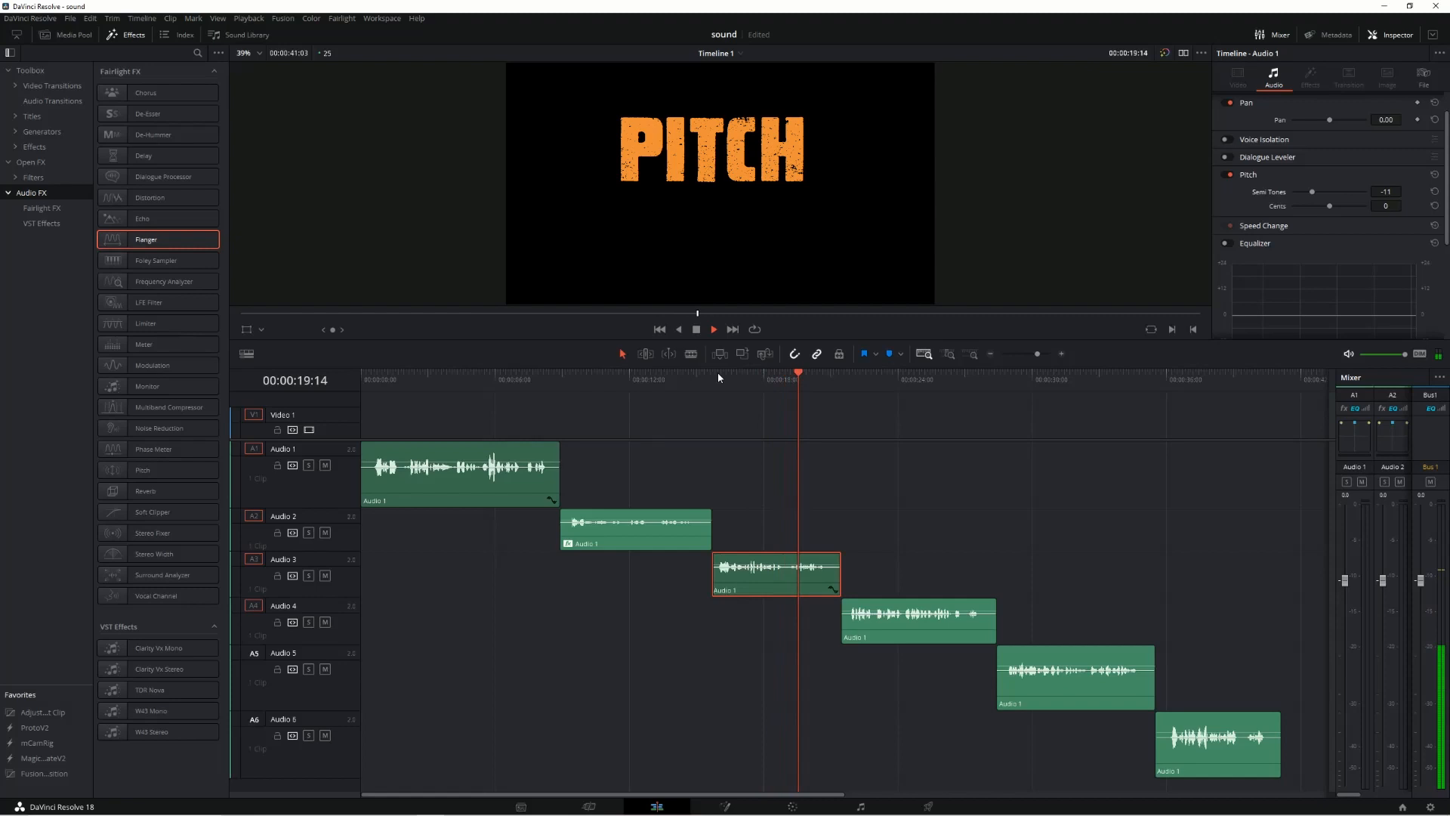
pyautogui.press('space')
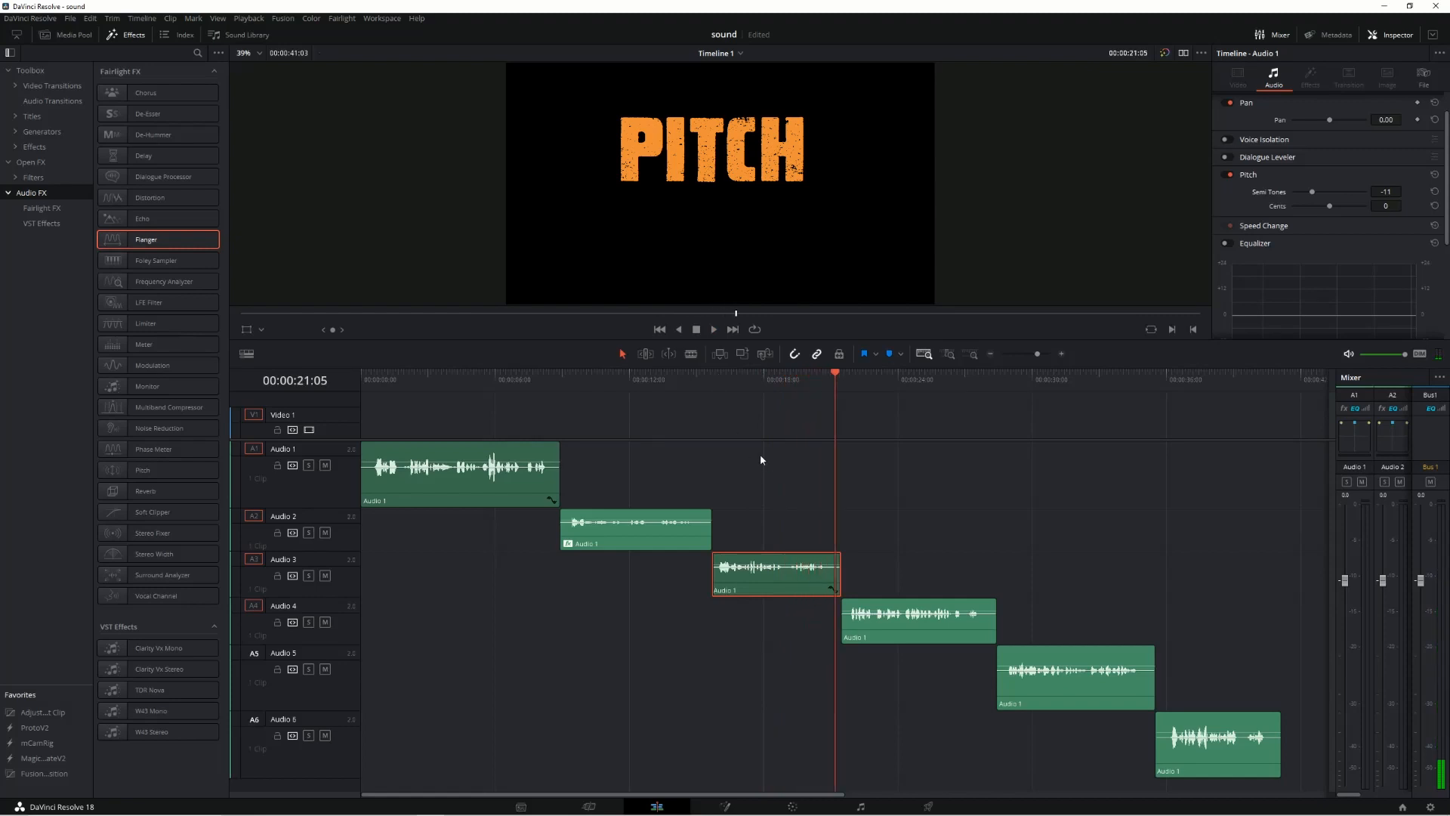
# Listen to the unprocessed clip on the Audio 4 track, then return the playhead to its start.
pyautogui.click(854, 382)
pyautogui.press('space')
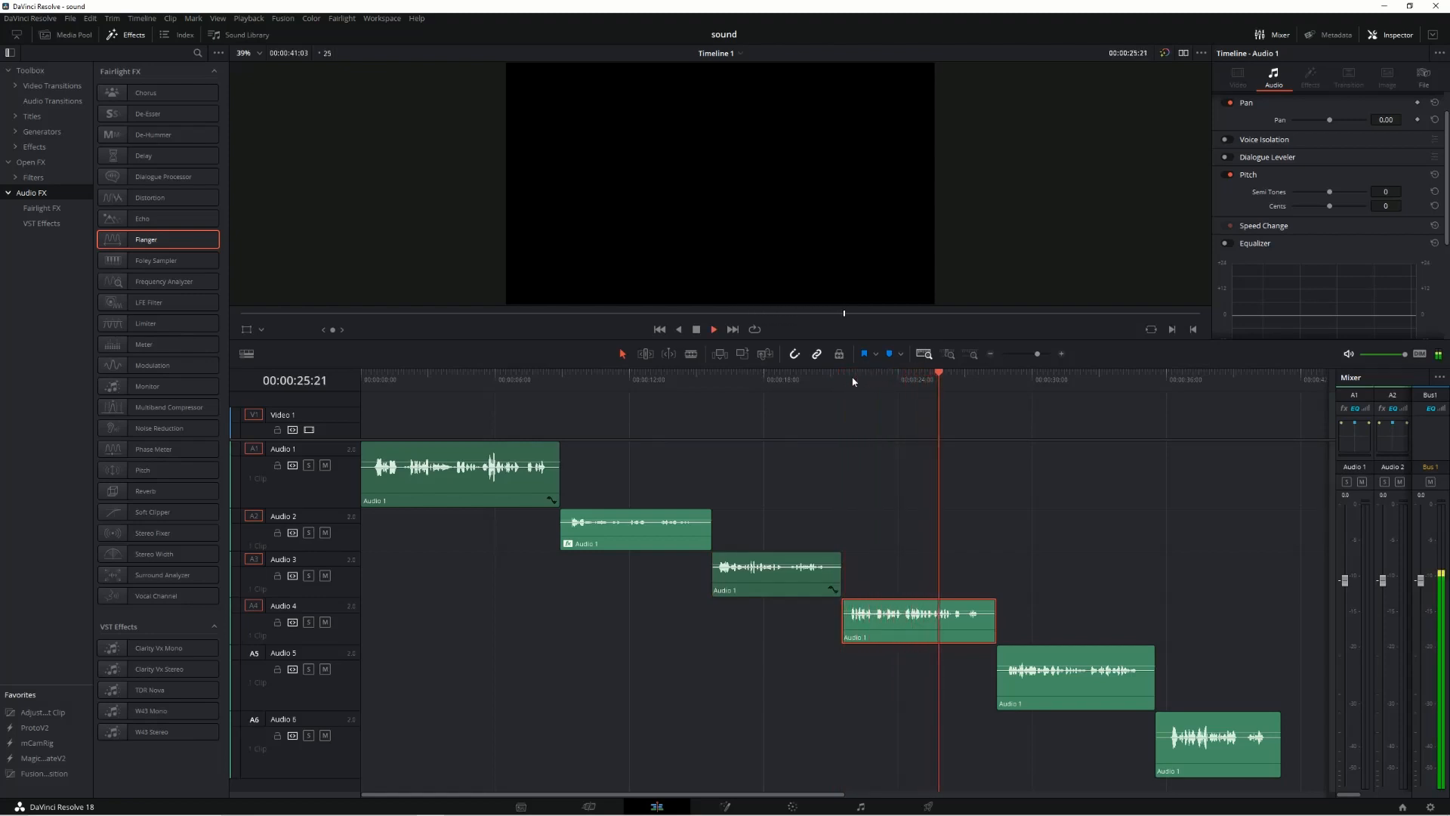
pyautogui.press('space')
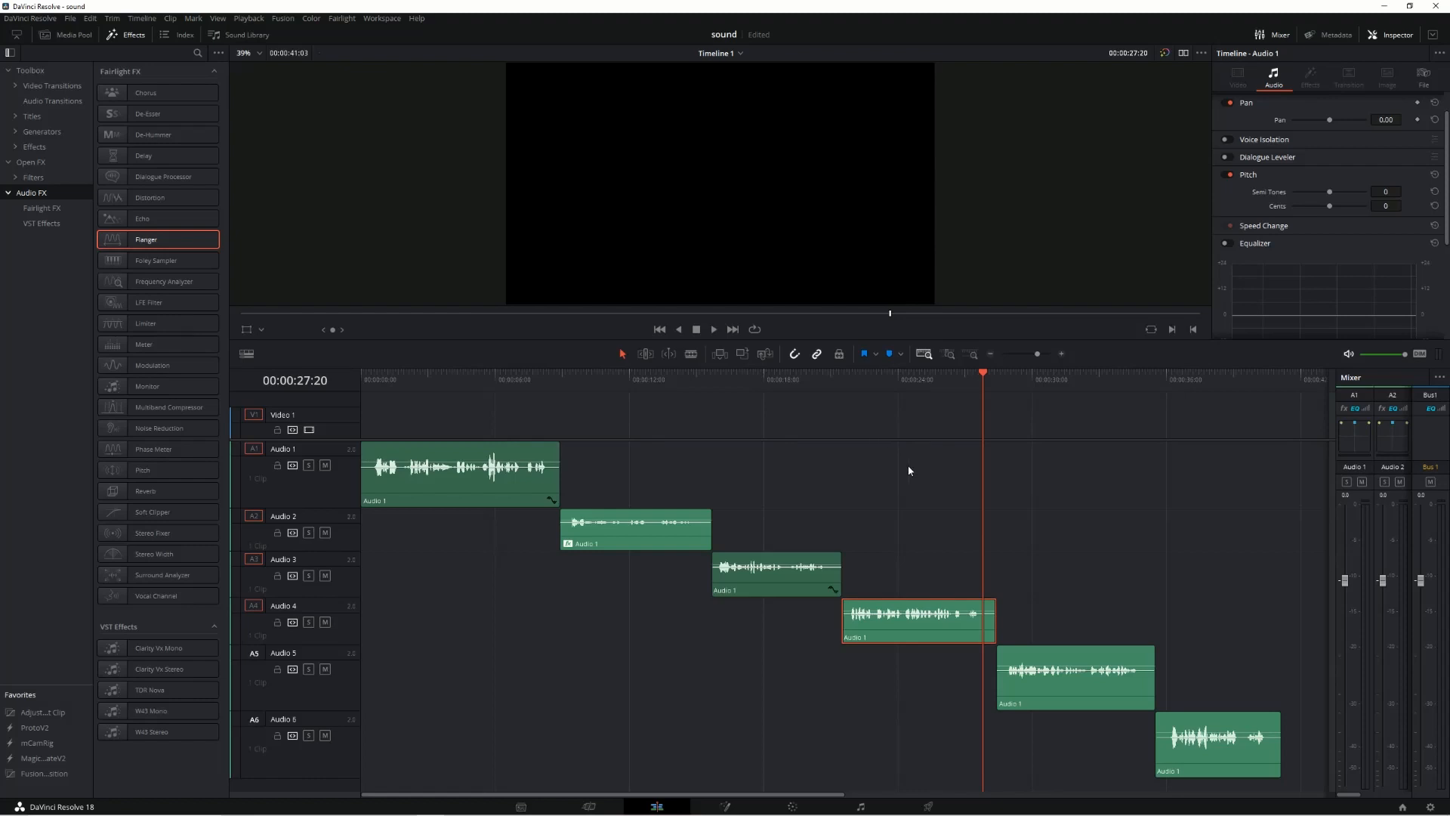
pyautogui.click(852, 382)
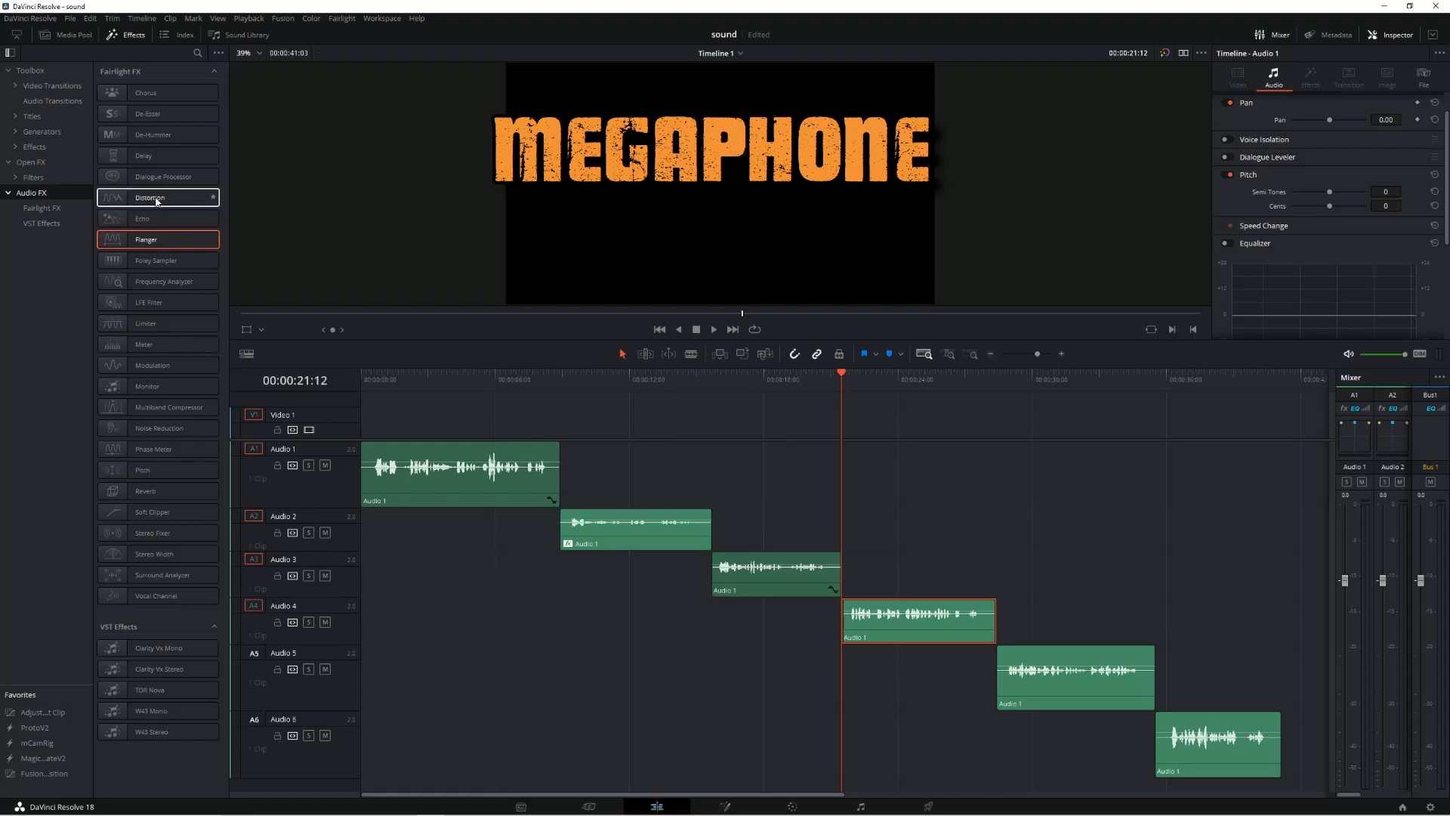
# Apply the Distortion effect with the Megaphone preset to the Audio 4 clip and play it back.
pyautogui.moveTo(158, 203); pyautogui.dragTo(900, 624)
pyautogui.moveTo(672, 211); pyautogui.dragTo(1090, 144)
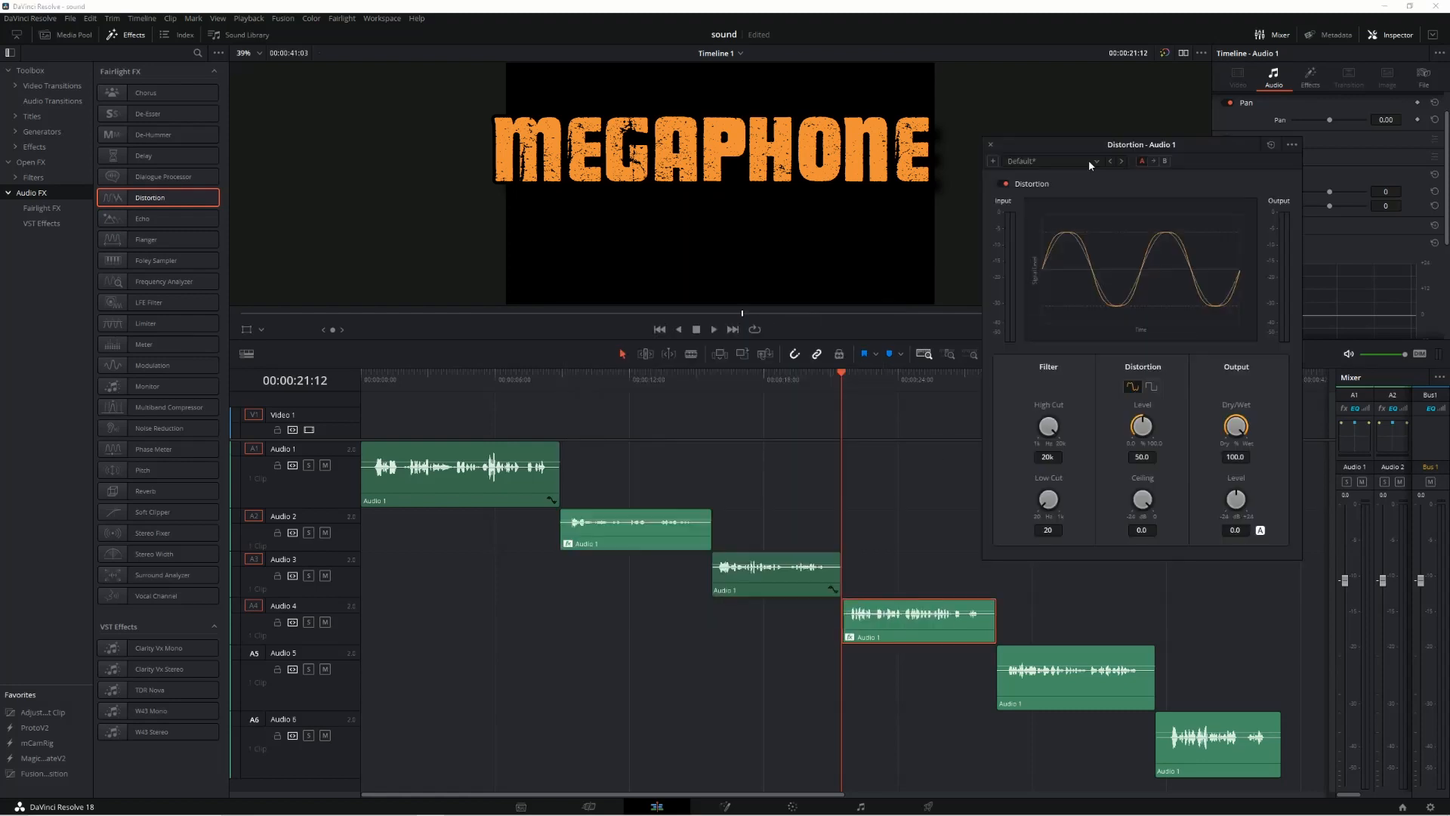
pyautogui.click(1090, 163)
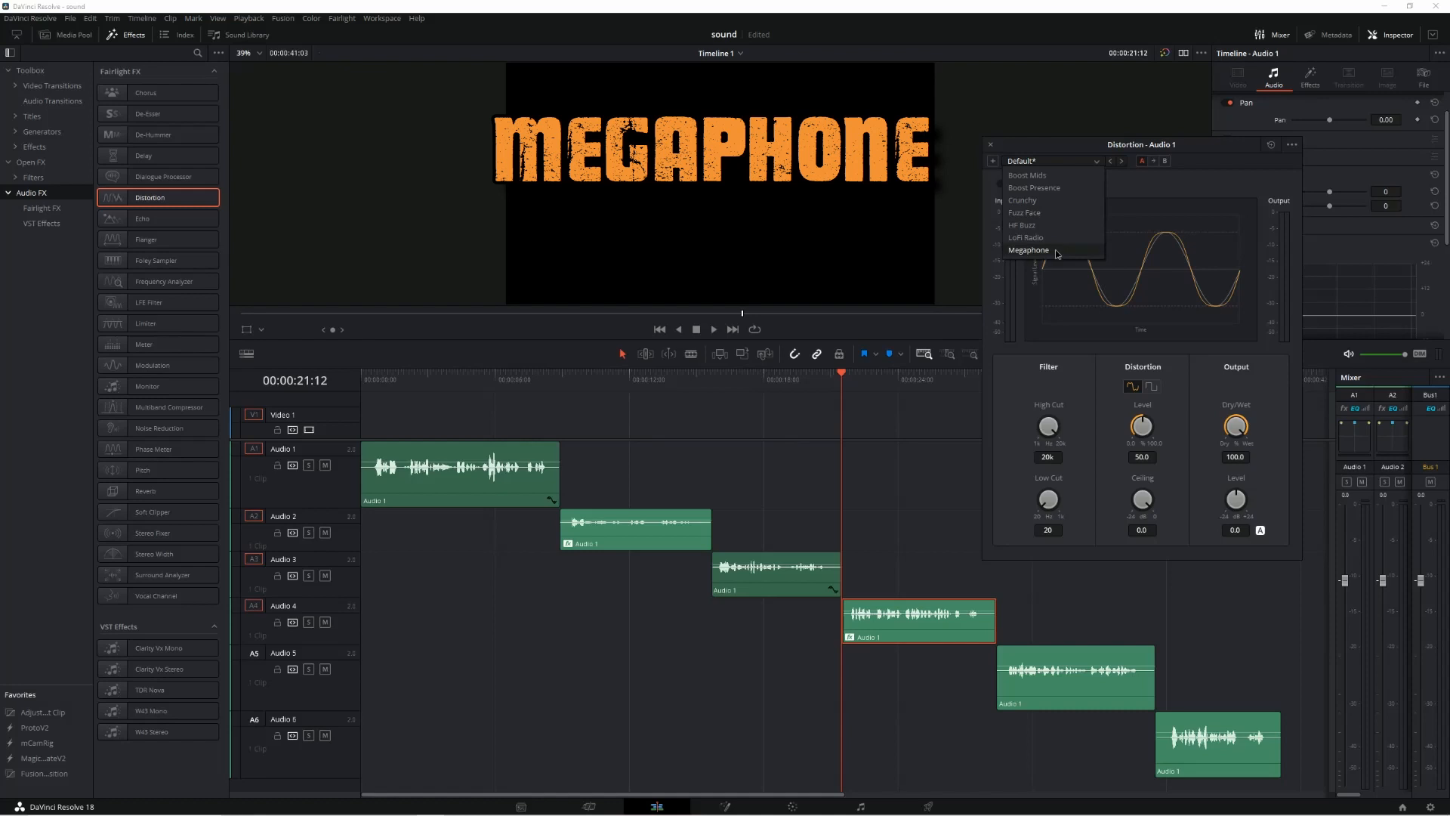
pyautogui.click(1029, 250)
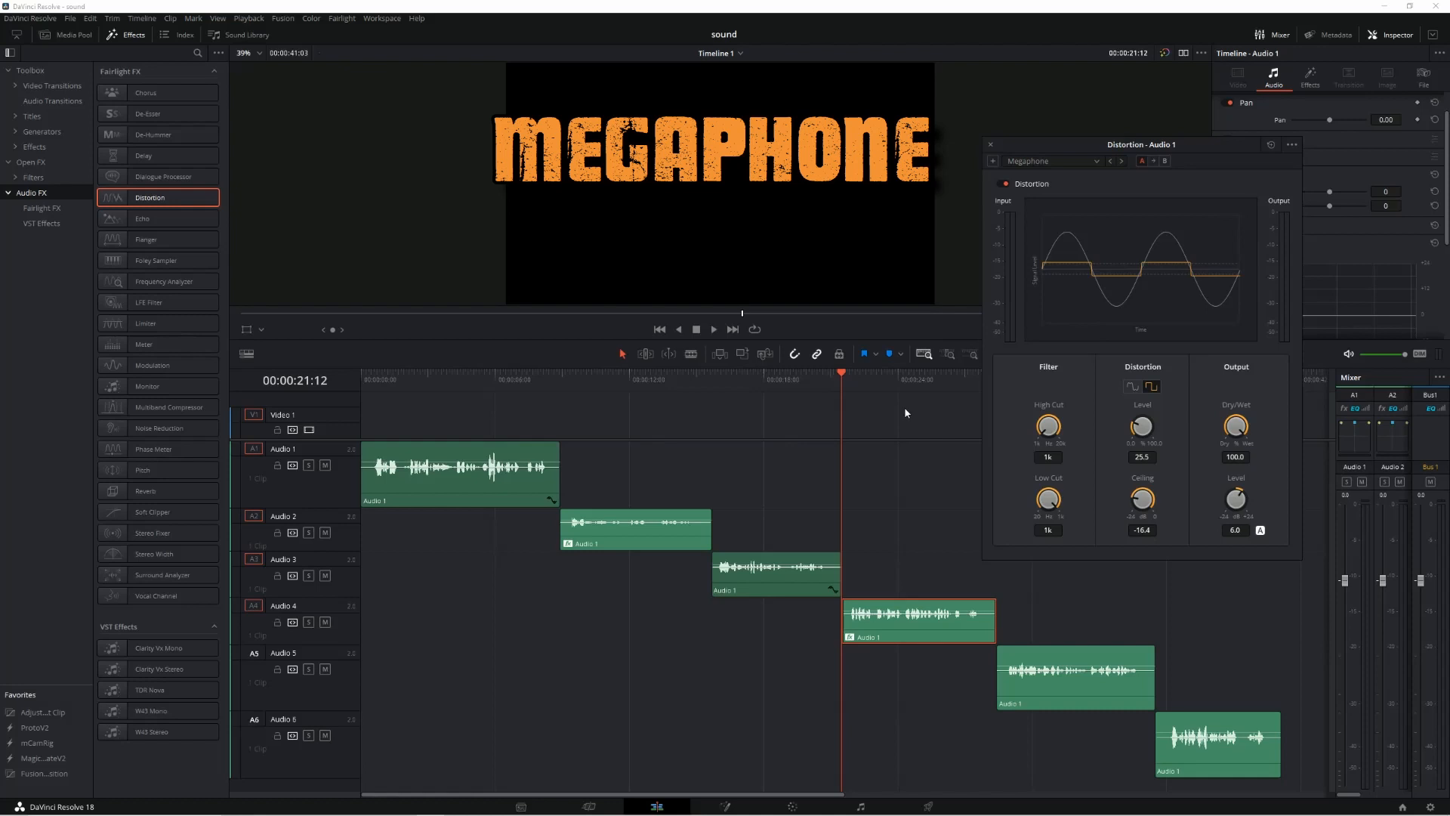
pyautogui.press('space')
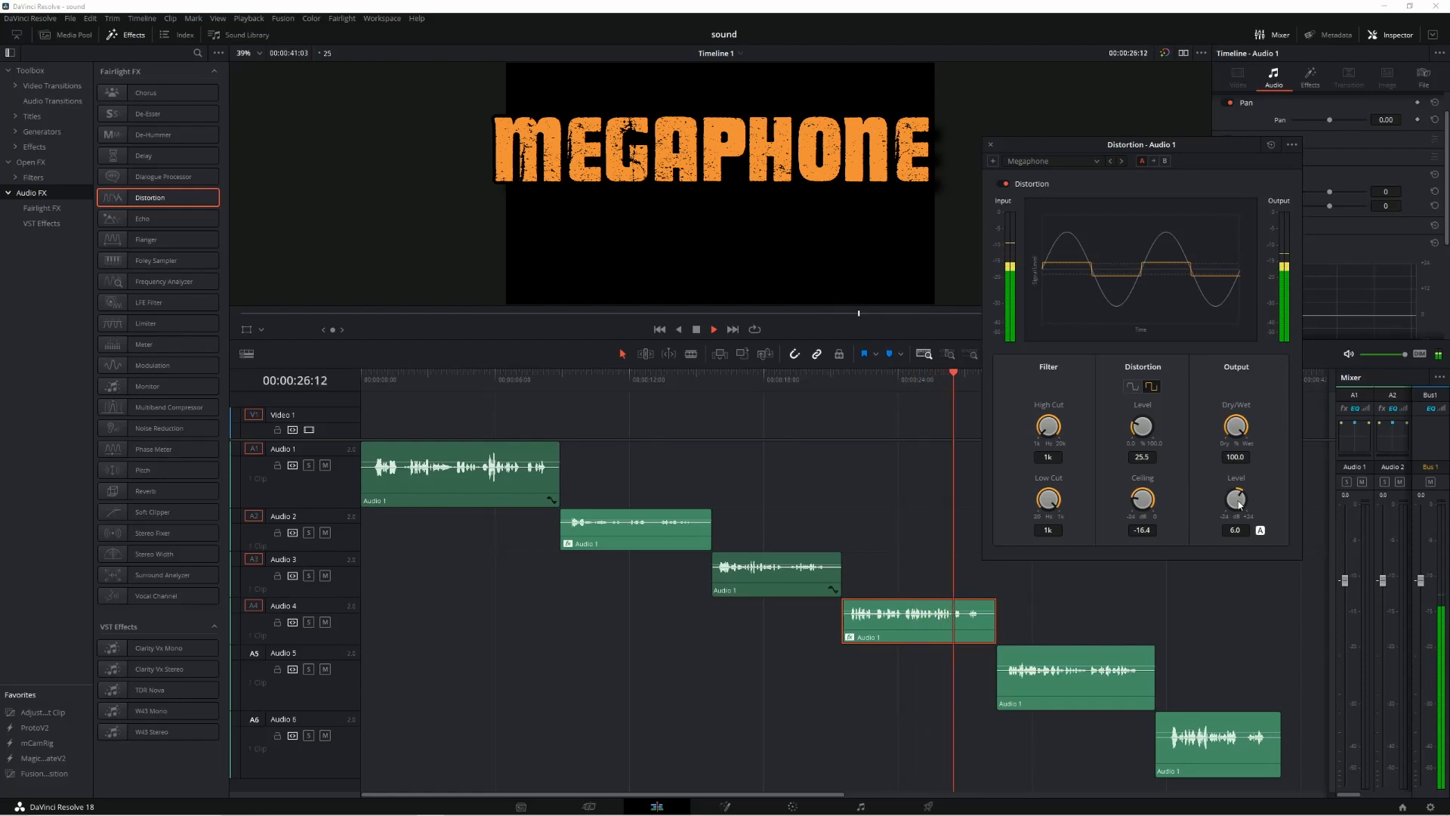
pyautogui.press('space')
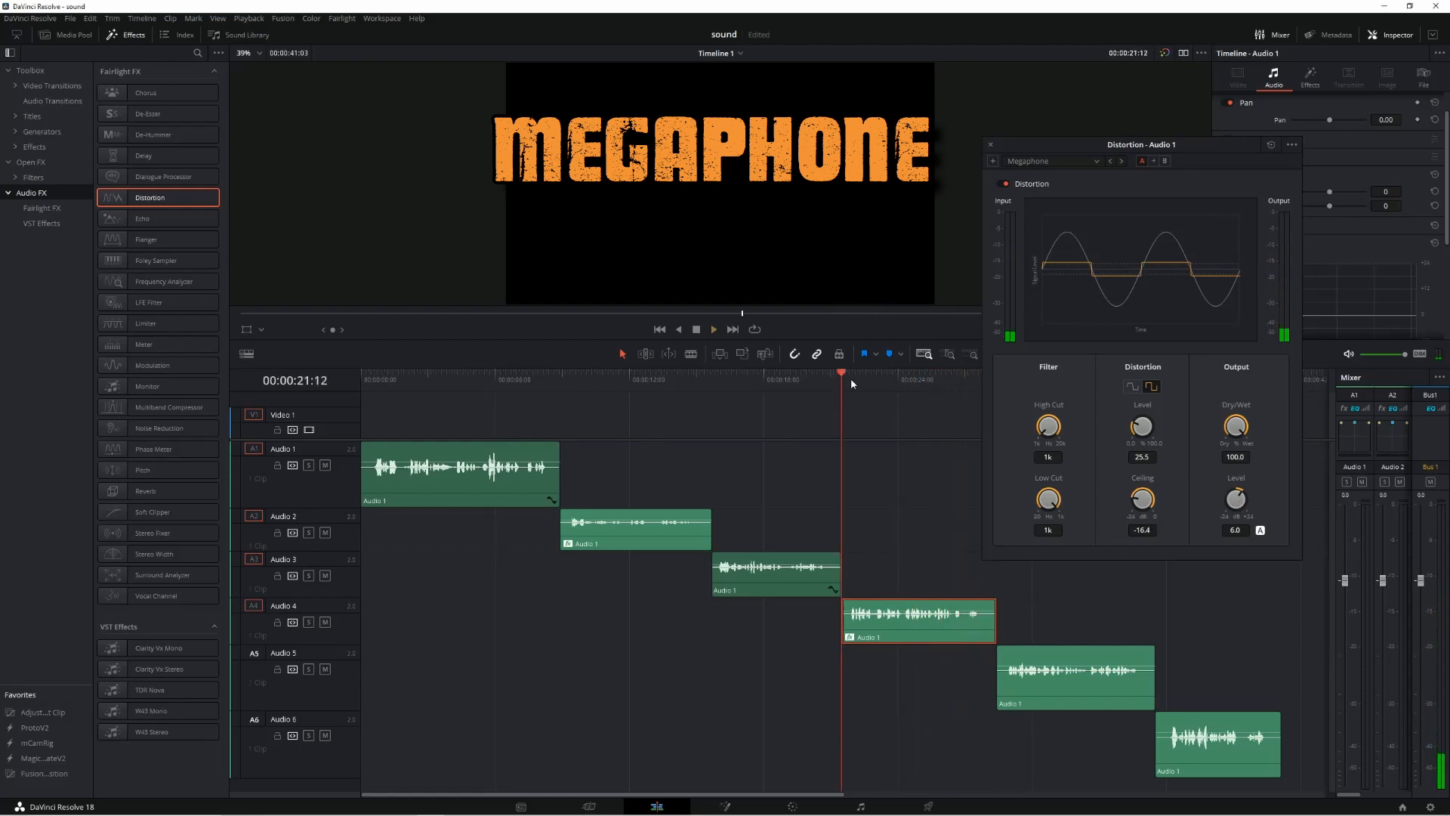
# Raise the Distortion output level to 15.0 and play the Audio 4 clip.
pyautogui.moveTo(1233, 510); pyautogui.dragTo(1258, 507)
pyautogui.press('space')
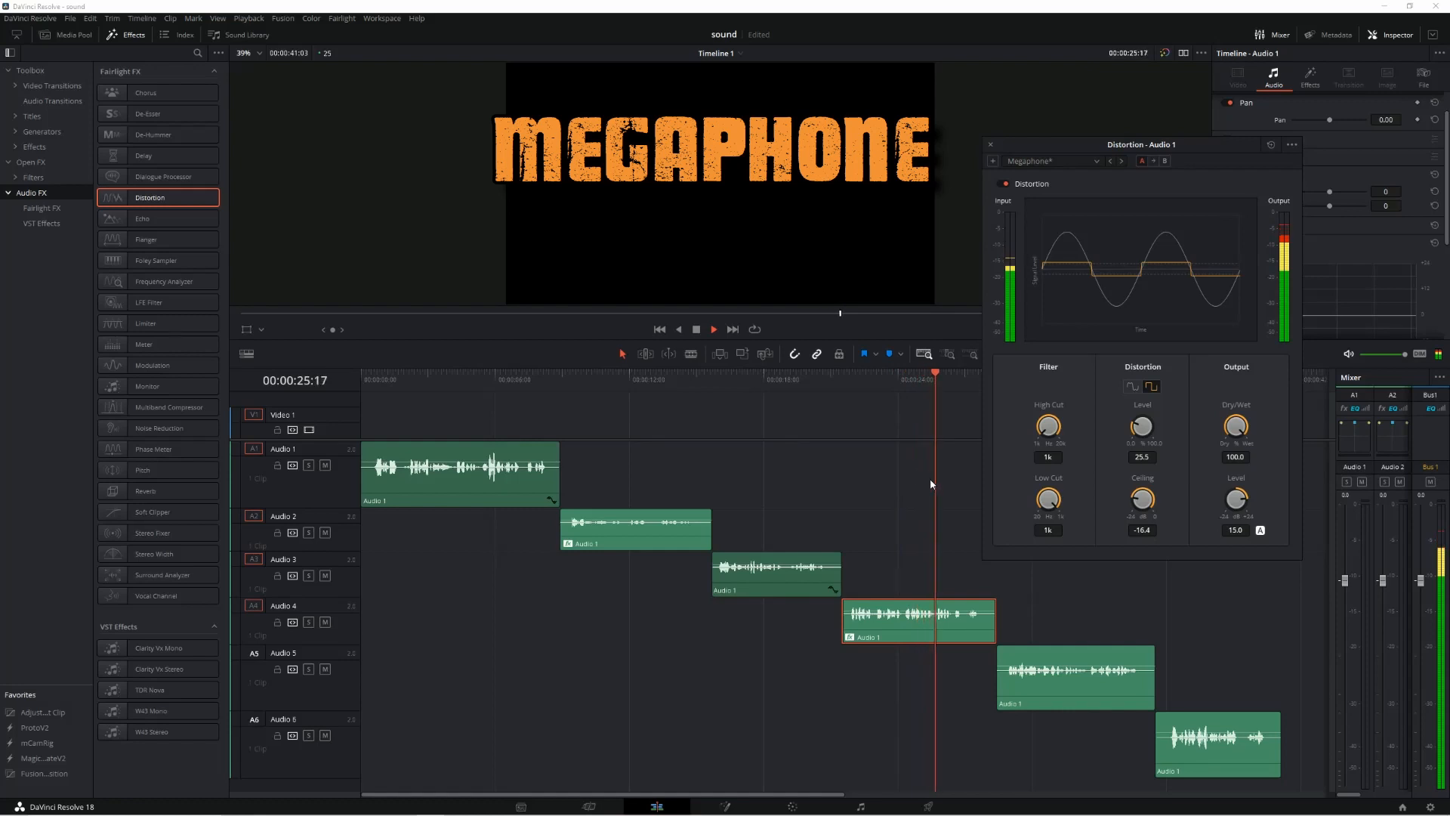
pyautogui.press('space')
# Switch the Distortion effect on the Audio 4 clip to the LoFi Radio preset, audition it and close the effect settings.
pyautogui.click(1096, 162)
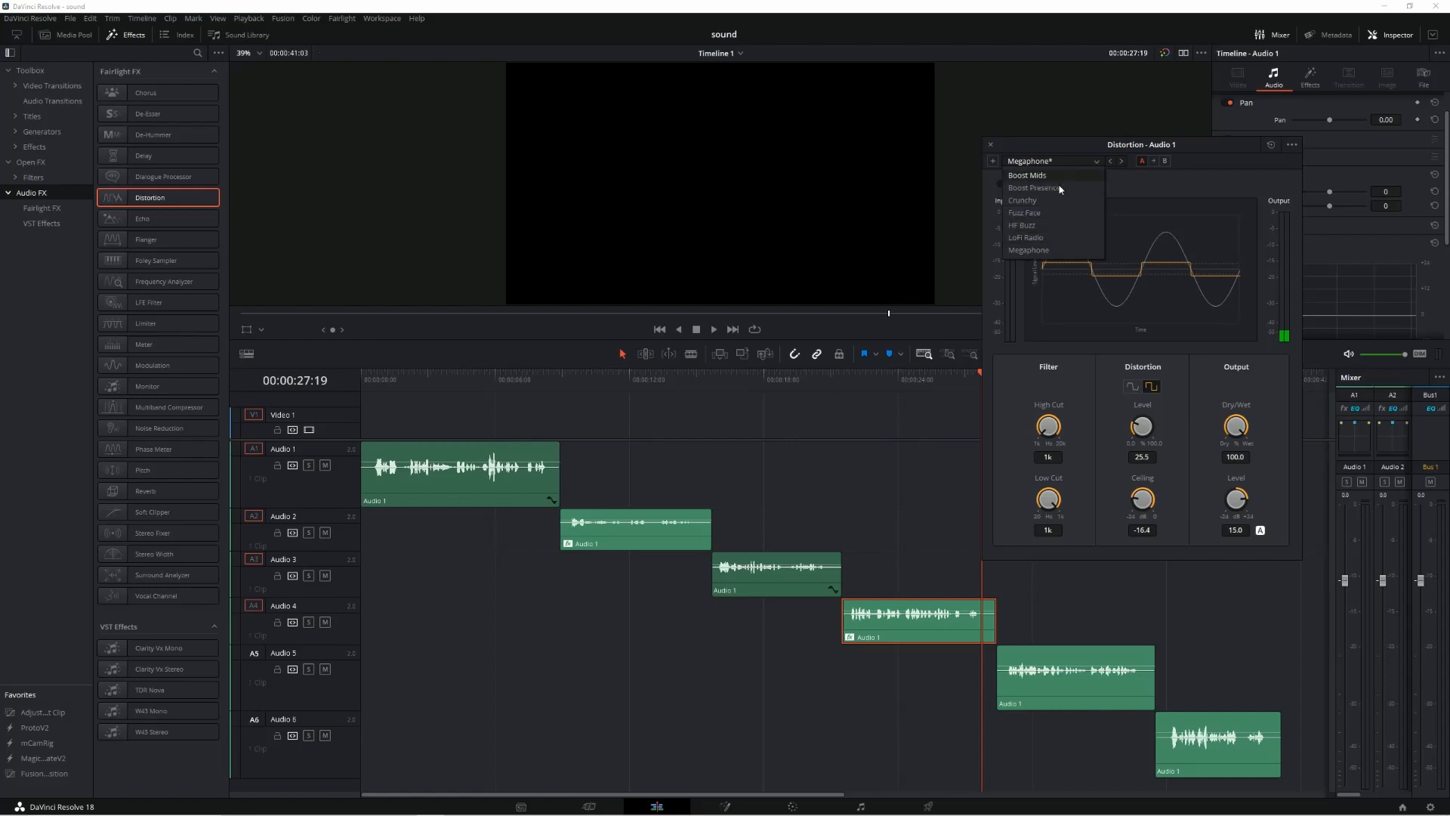
pyautogui.click(1053, 236)
pyautogui.press('space')
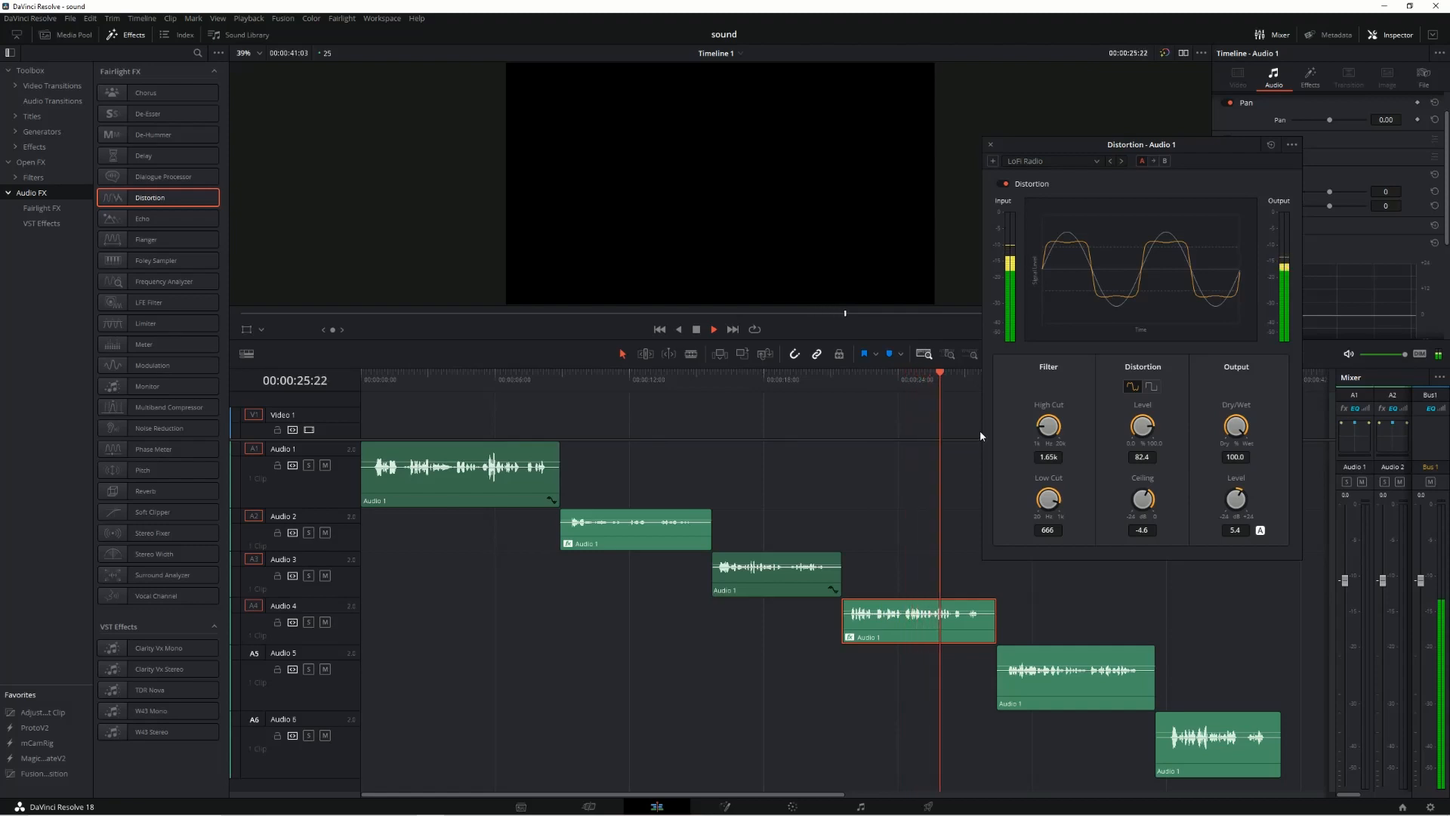
pyautogui.press('space')
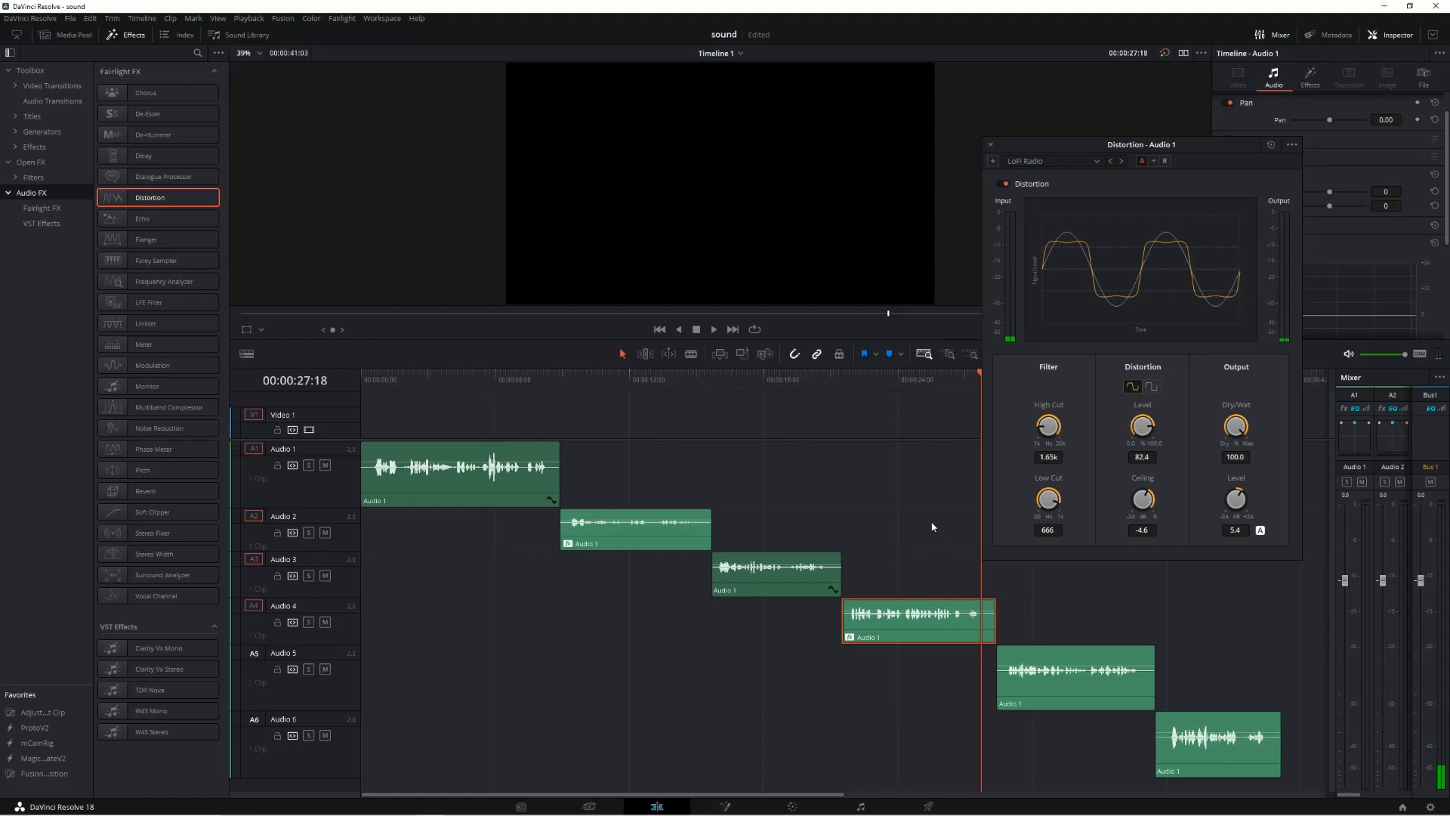
pyautogui.click(856, 386)
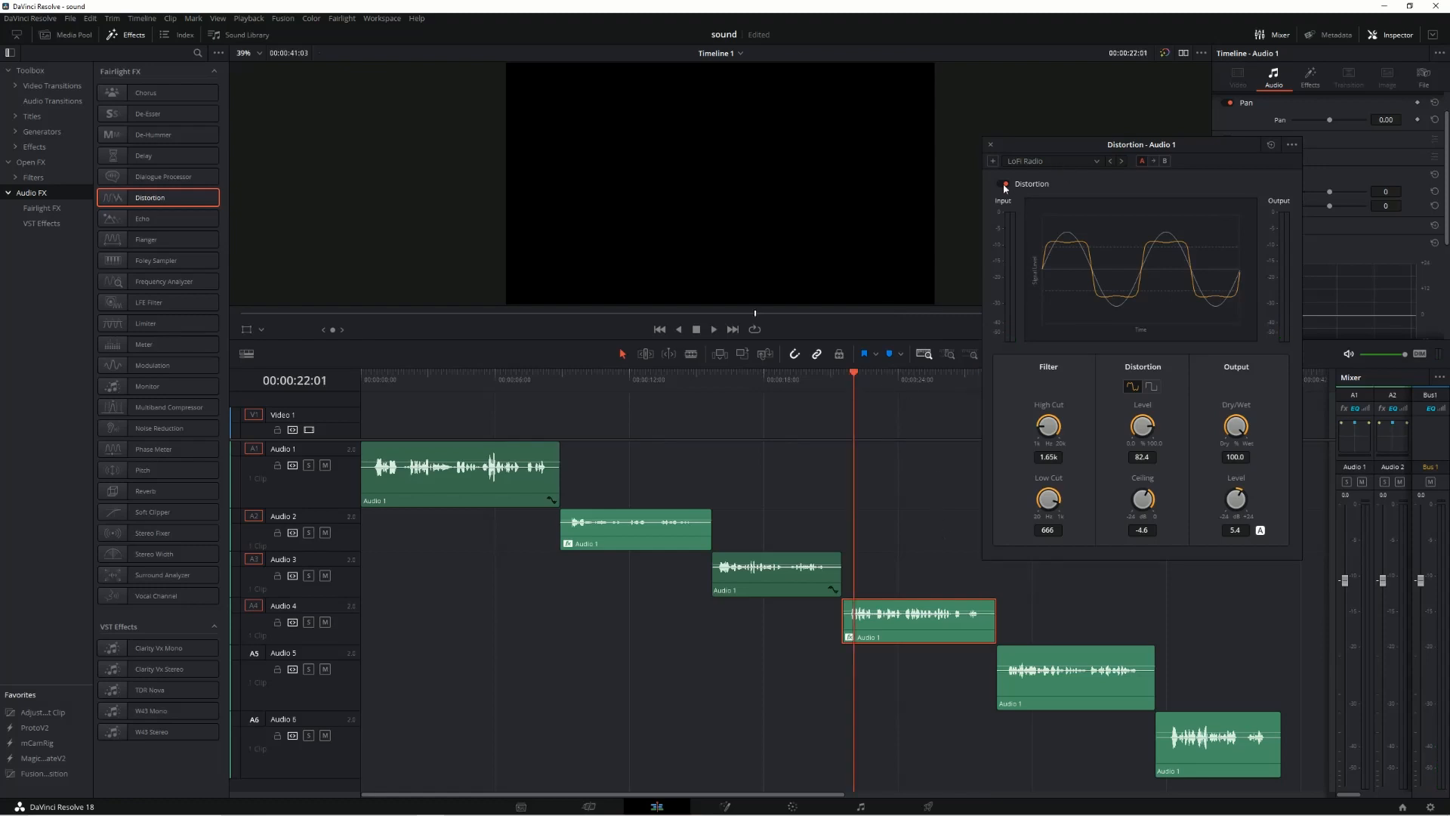
pyautogui.click(991, 144)
# Listen to the unprocessed clip on the Audio 5 track and return the playhead to its start.
pyautogui.click(1025, 379)
pyautogui.click(1007, 379)
pyautogui.press('space')
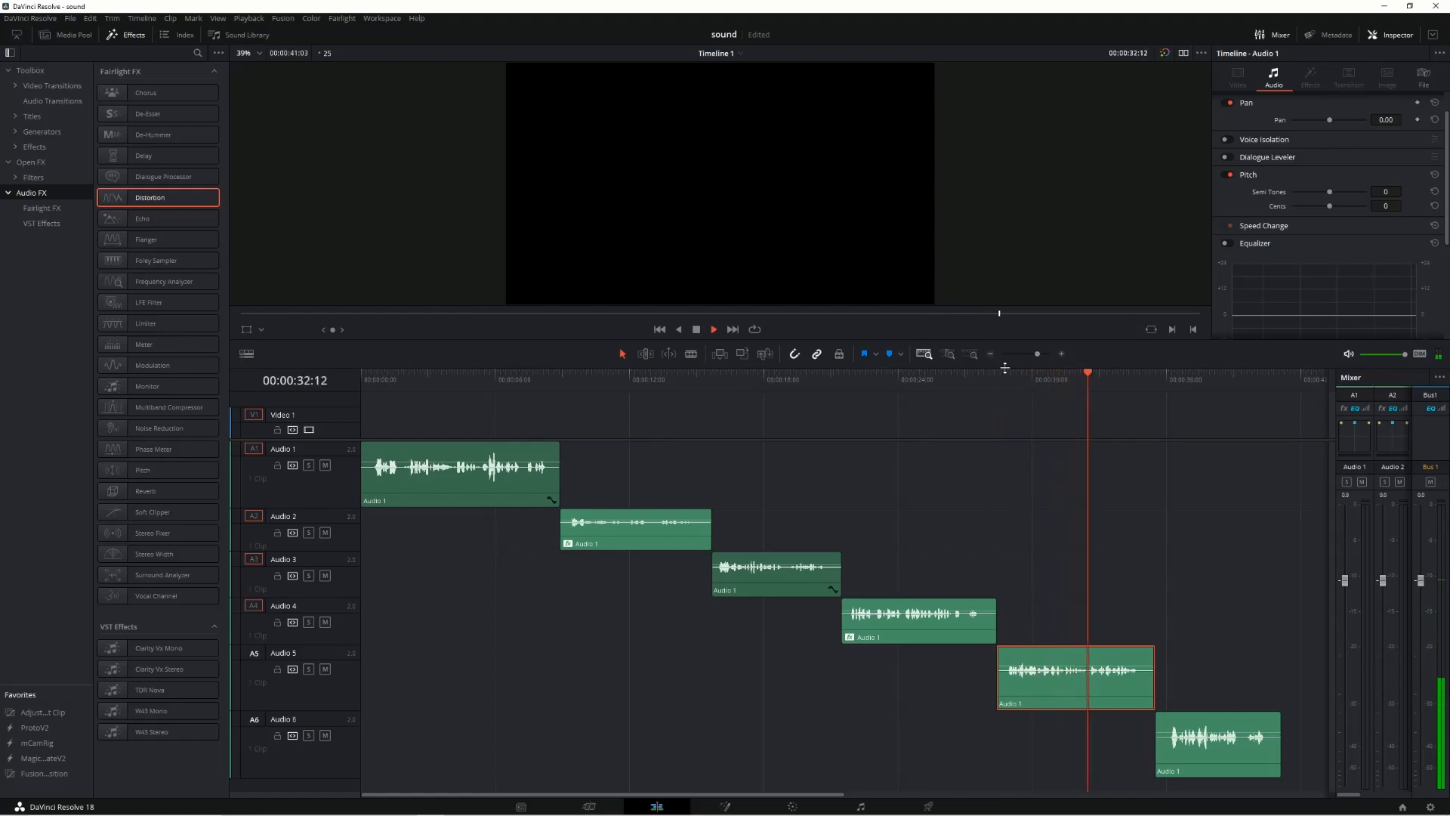
pyautogui.click(1006, 378)
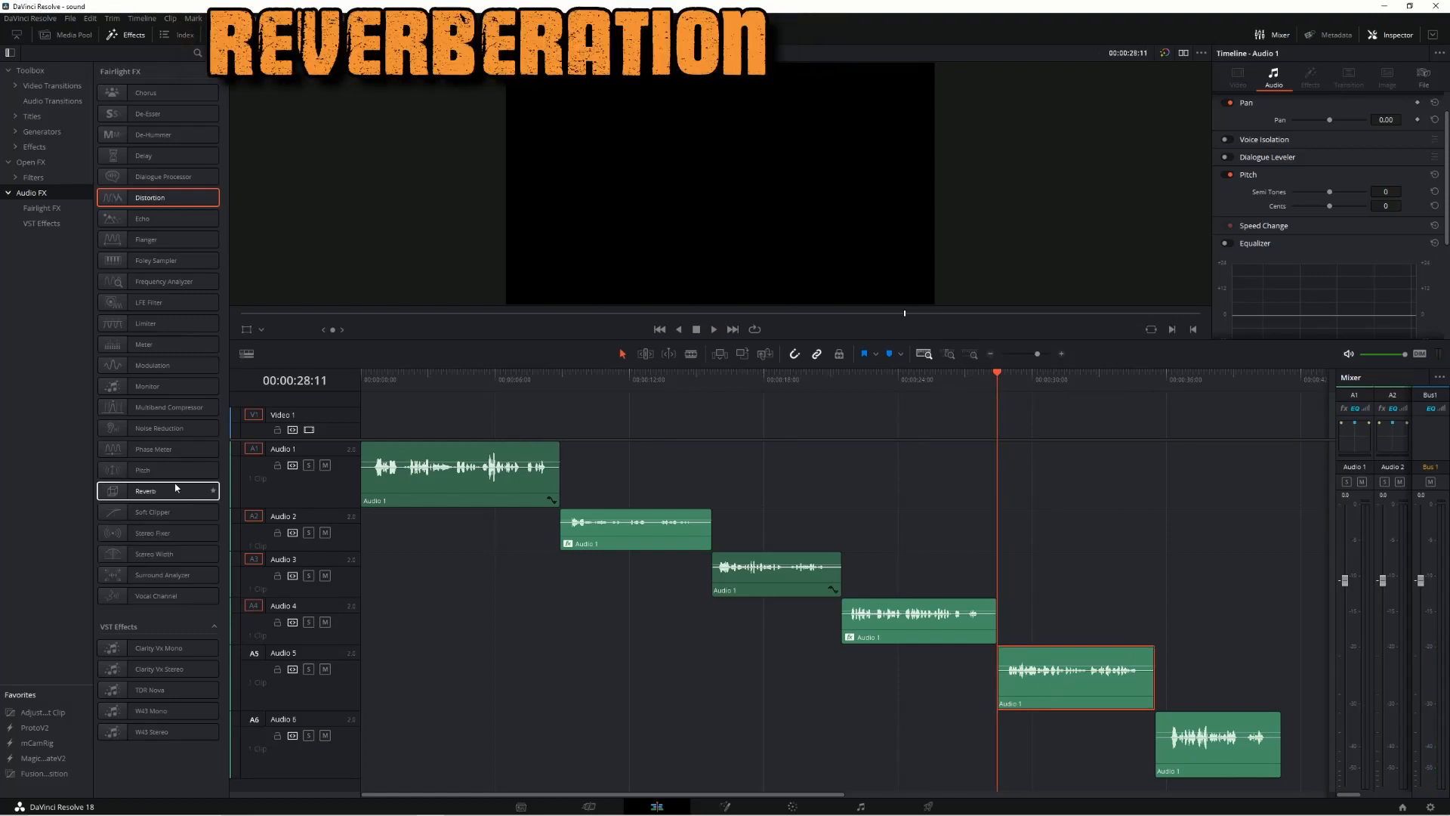
# Apply the Reverb effect to the clip on the Audio 5 track.
pyautogui.moveTo(162, 219); pyautogui.dragTo(1048, 676)
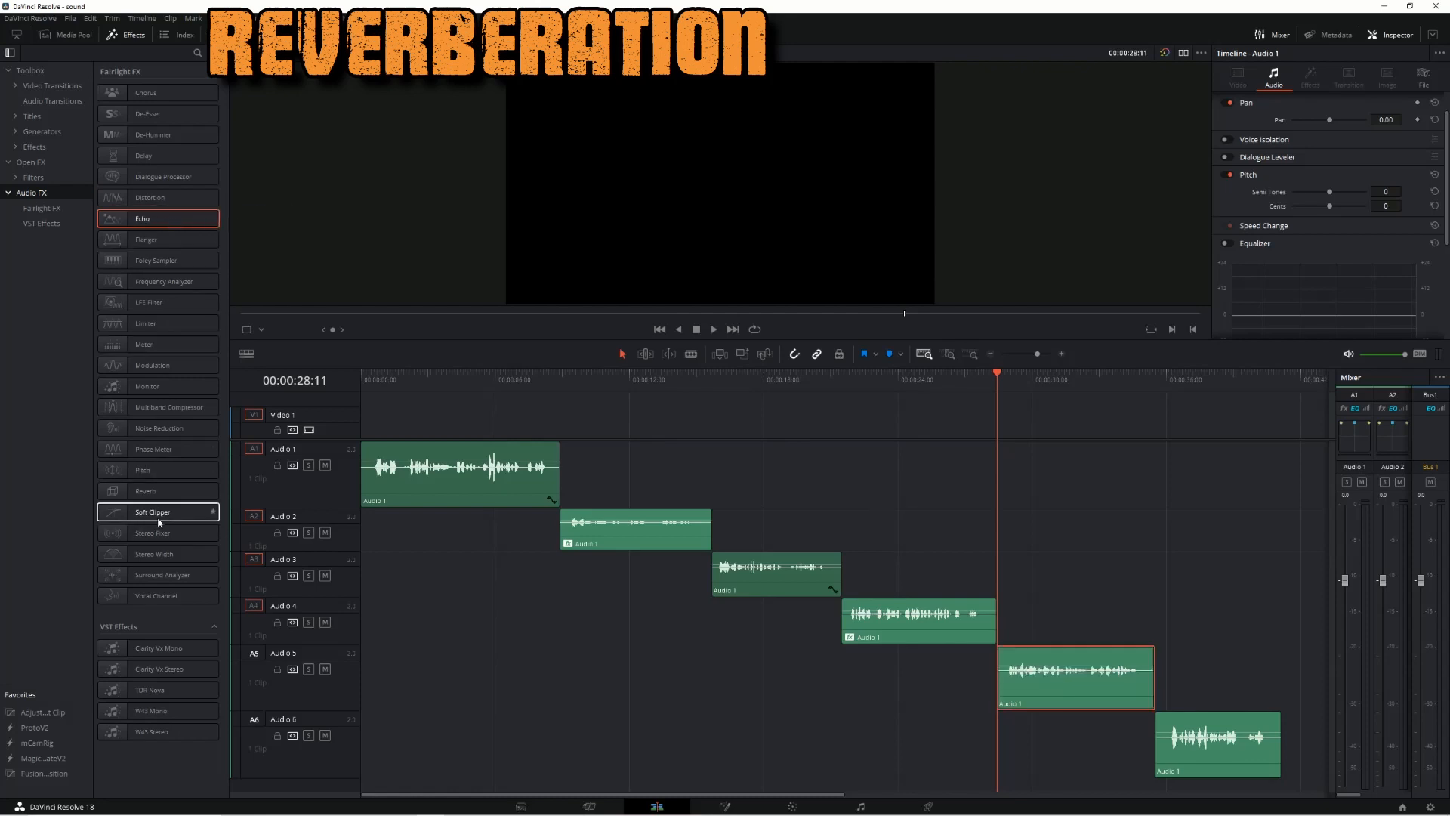
pyautogui.moveTo(160, 491); pyautogui.dragTo(1061, 676)
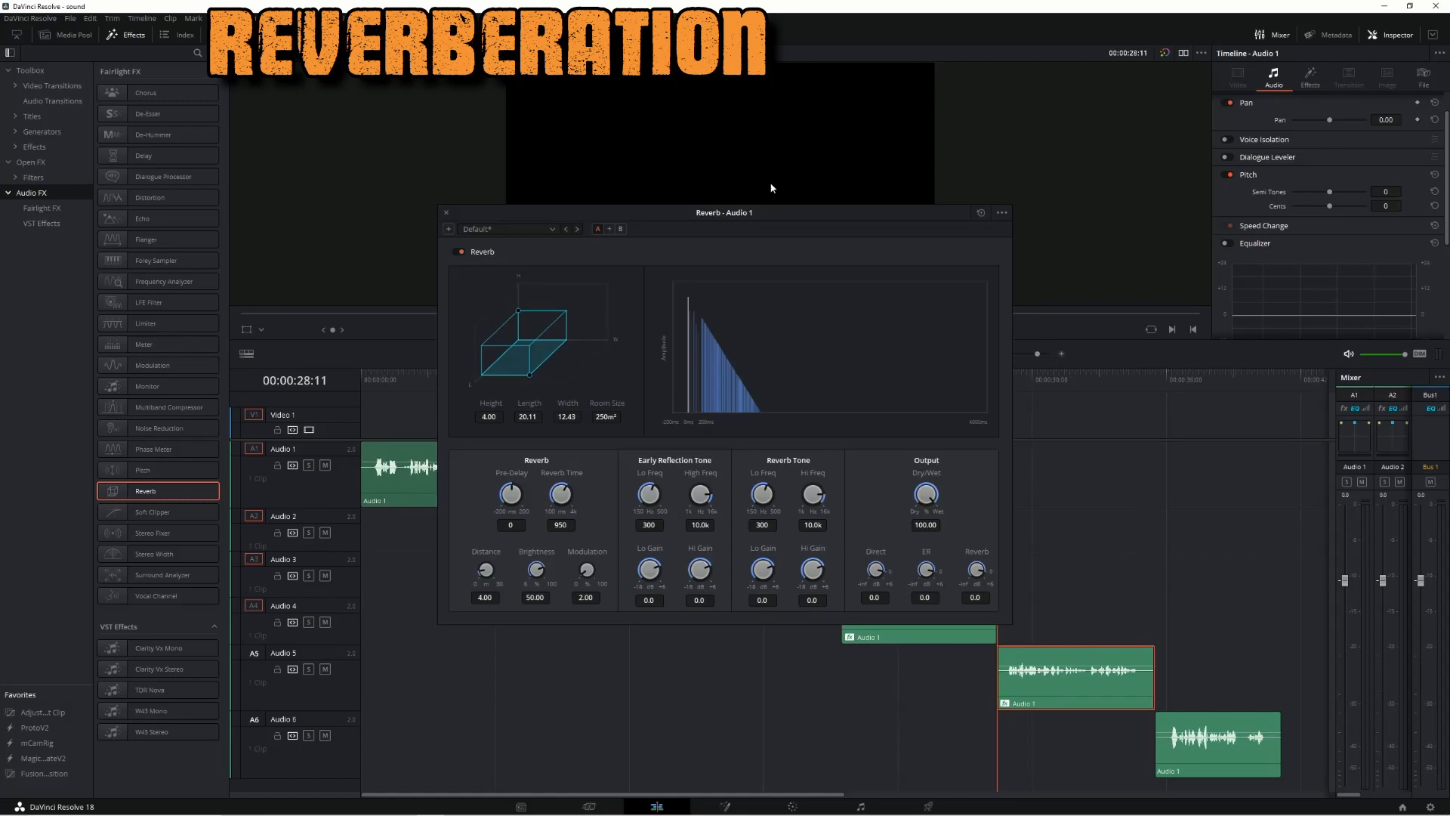
pyautogui.moveTo(777, 215); pyautogui.dragTo(1125, 115)
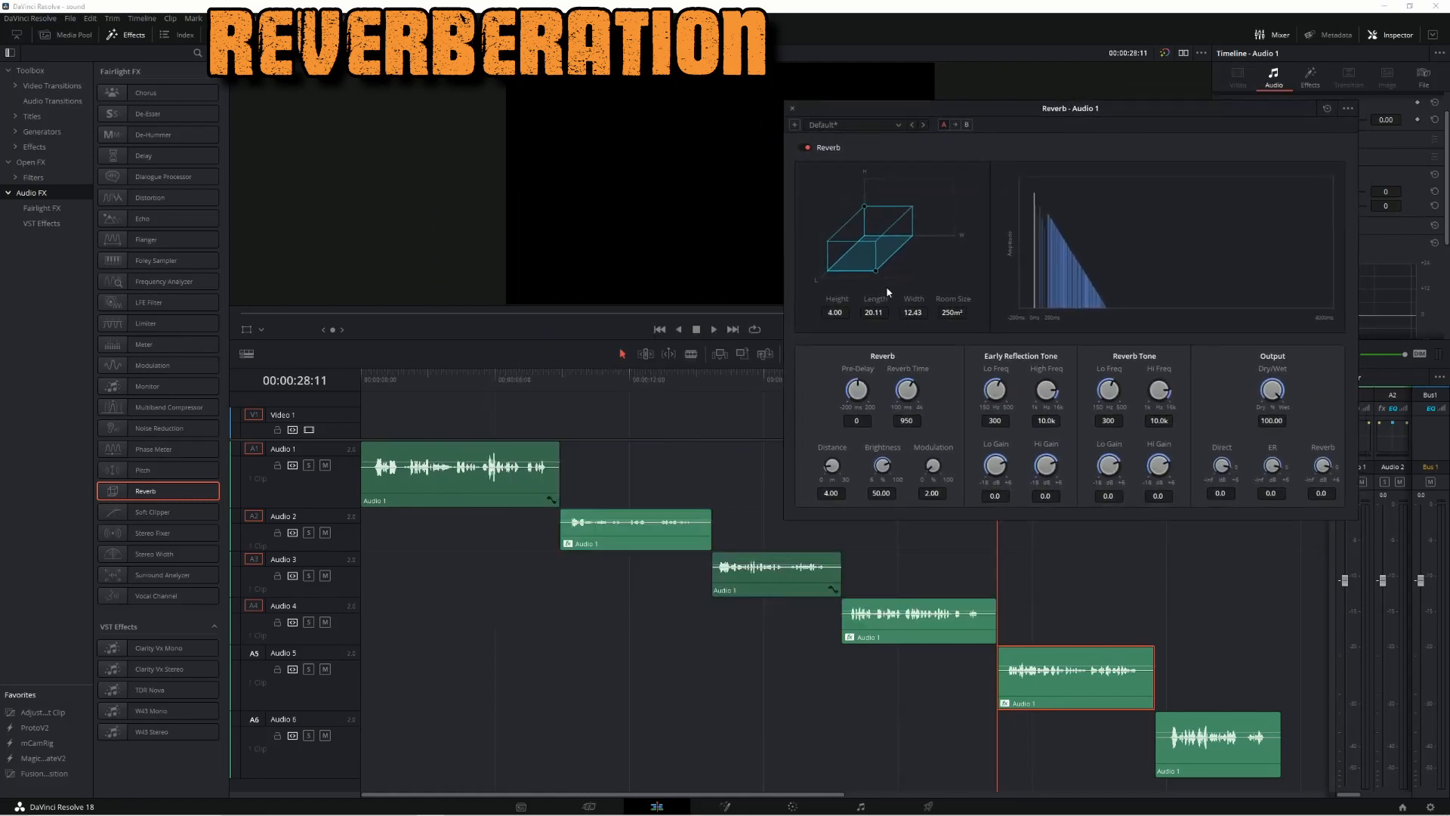
# Set the reverb room to height 4.67, length 21.94, width 23.00, with reverb time 1411, Direct -3.9, ER -5.9 and Reverb -12.0.
pyautogui.moveTo(865, 210)
pyautogui.mouseDown()
pyautogui.moveTo(865, 178)
pyautogui.moveTo(865, 202)
pyautogui.mouseUp()
pyautogui.moveTo(875, 274)
pyautogui.mouseDown()
pyautogui.moveTo(923, 281)
pyautogui.moveTo(897, 271)
pyautogui.mouseUp()
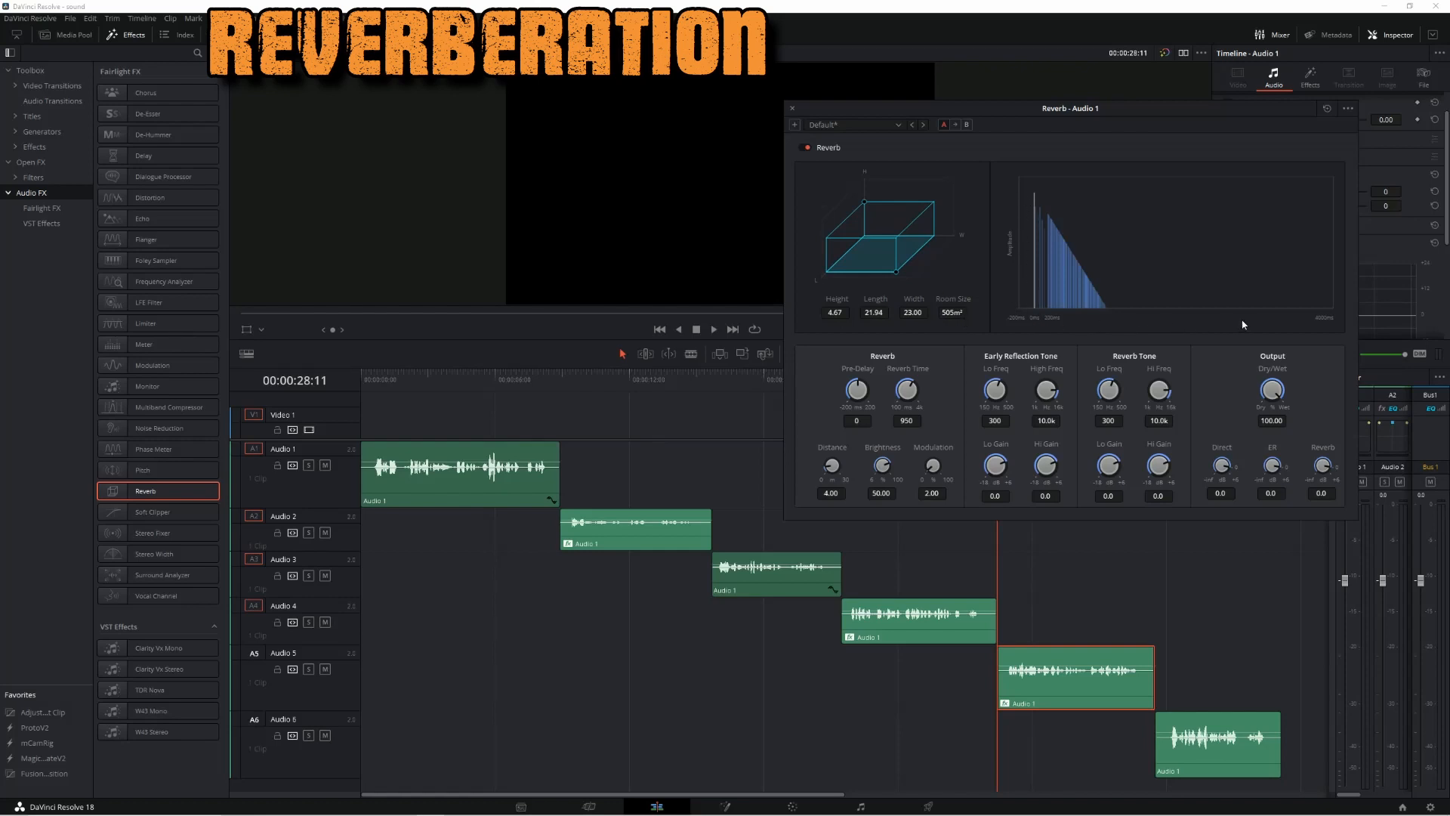
pyautogui.moveTo(926, 392)
pyautogui.mouseDown()
pyautogui.moveTo(964, 402)
pyautogui.moveTo(910, 386)
pyautogui.moveTo(921, 401)
pyautogui.mouseUp()
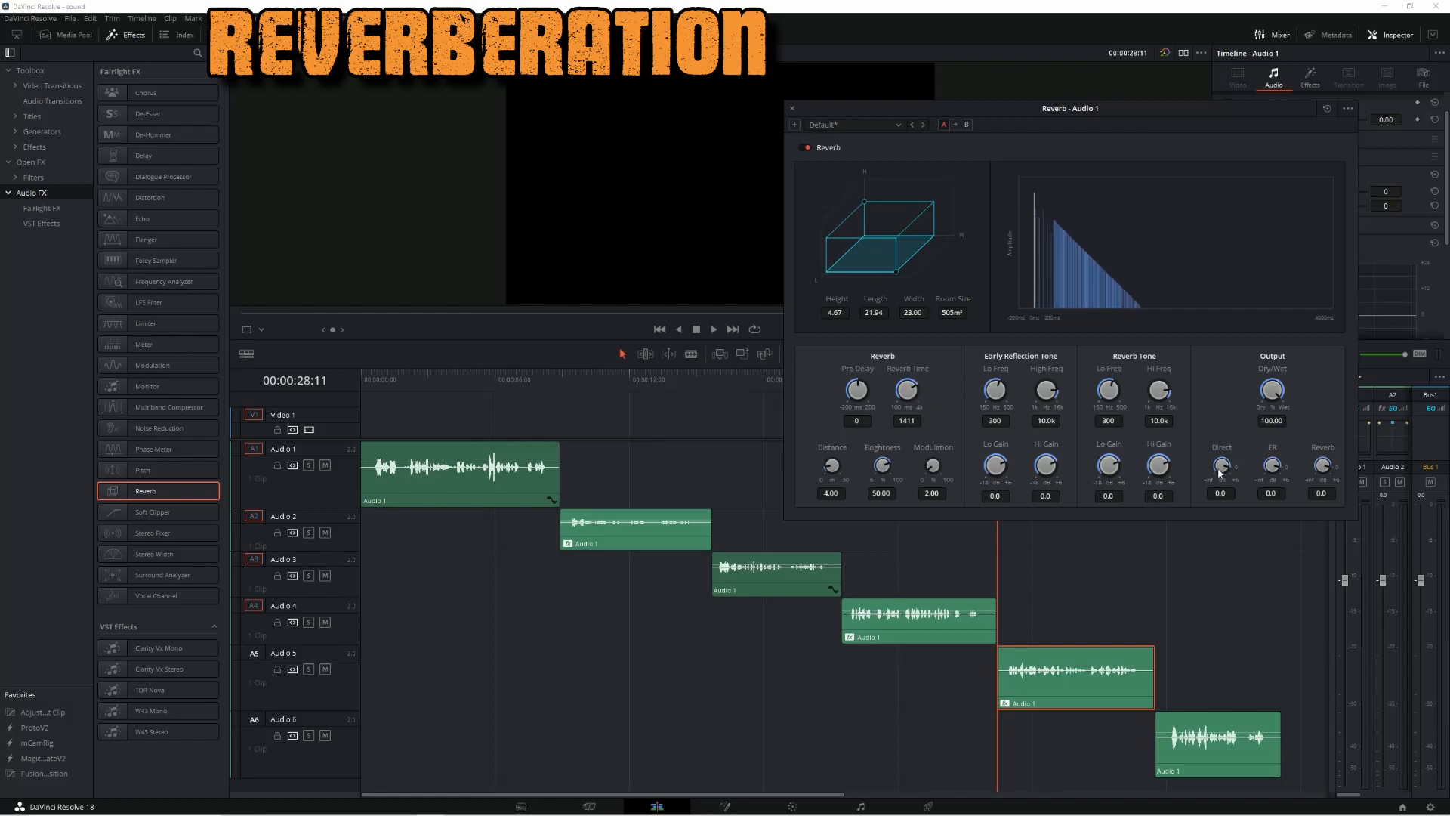
pyautogui.moveTo(1324, 468); pyautogui.dragTo(1222, 470)
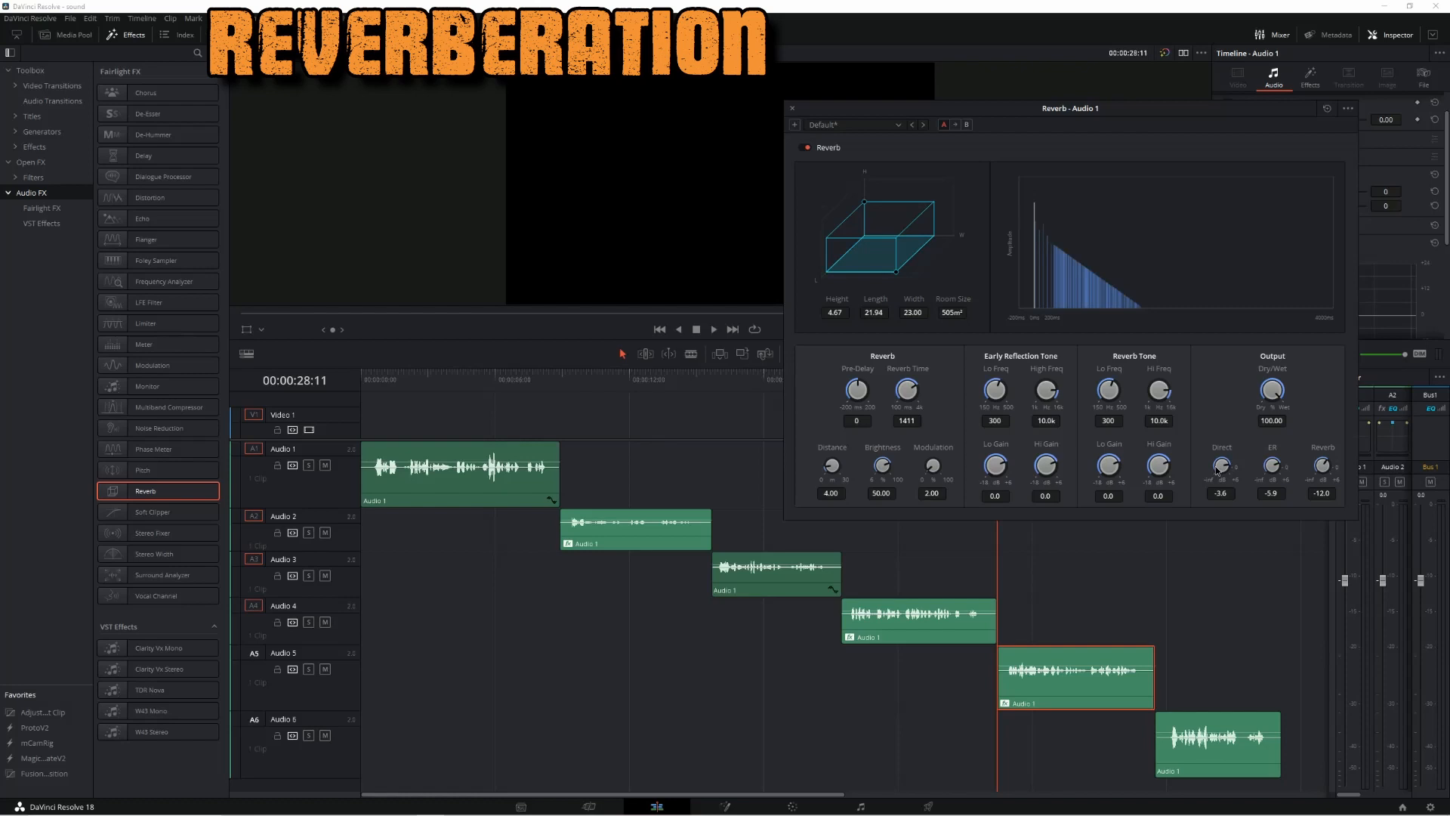
# Shrink the reverb room to height 2.35, length 5.47 and width 6.21, and play the Audio 5 clip.
pyautogui.moveTo(953, 113); pyautogui.dragTo(556, 98)
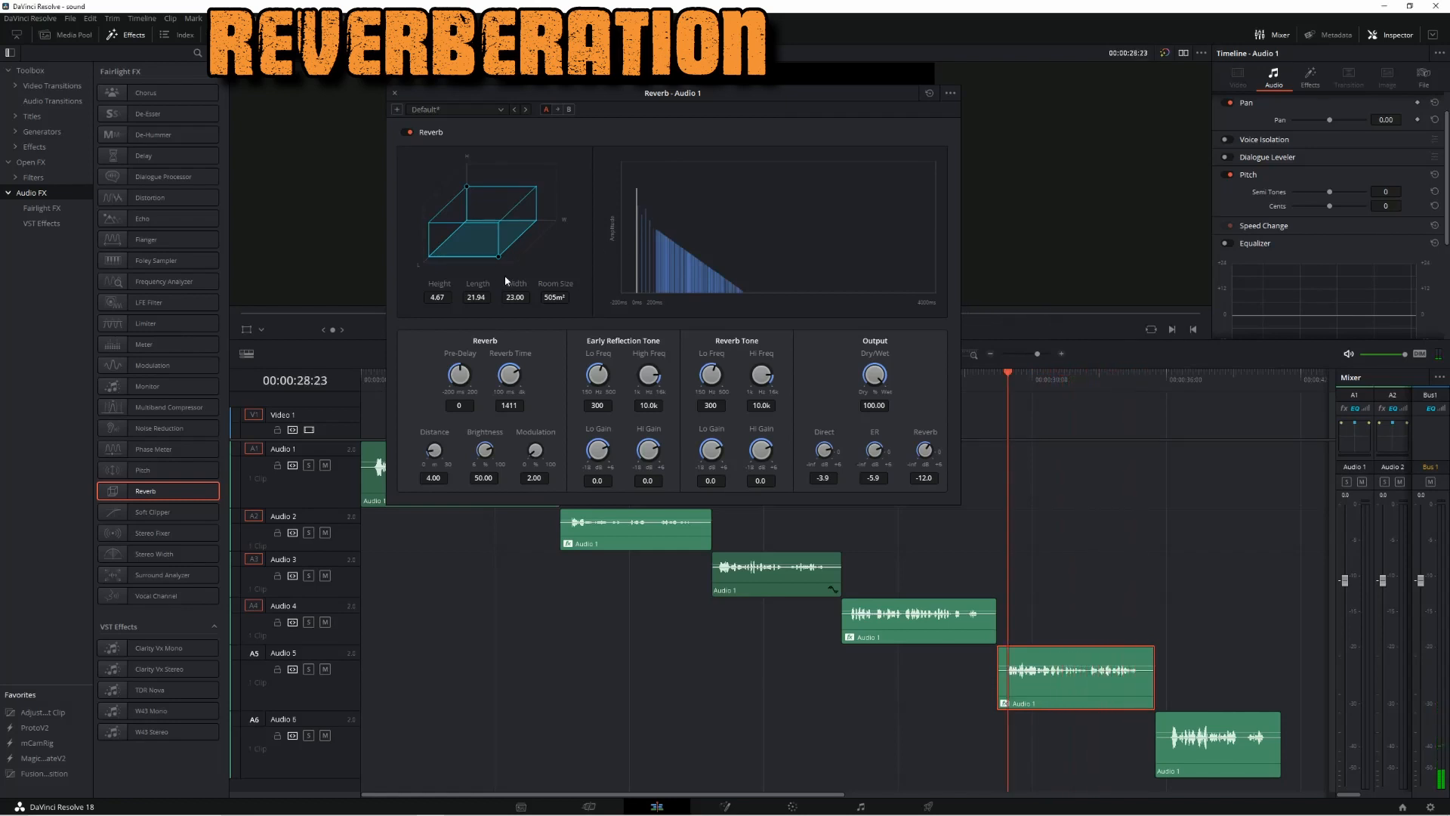
pyautogui.moveTo(501, 261); pyautogui.dragTo(469, 210)
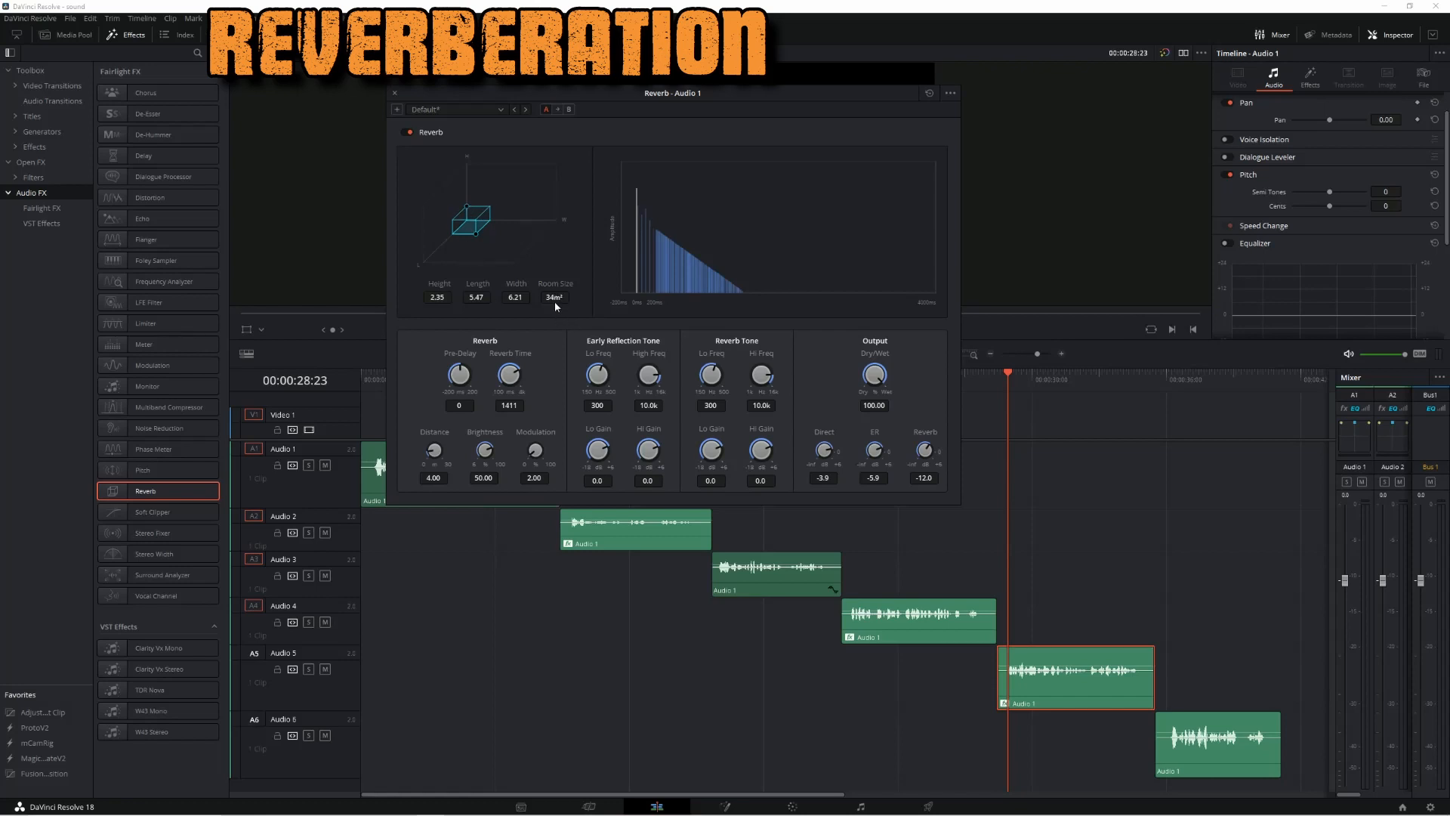
pyautogui.press('space')
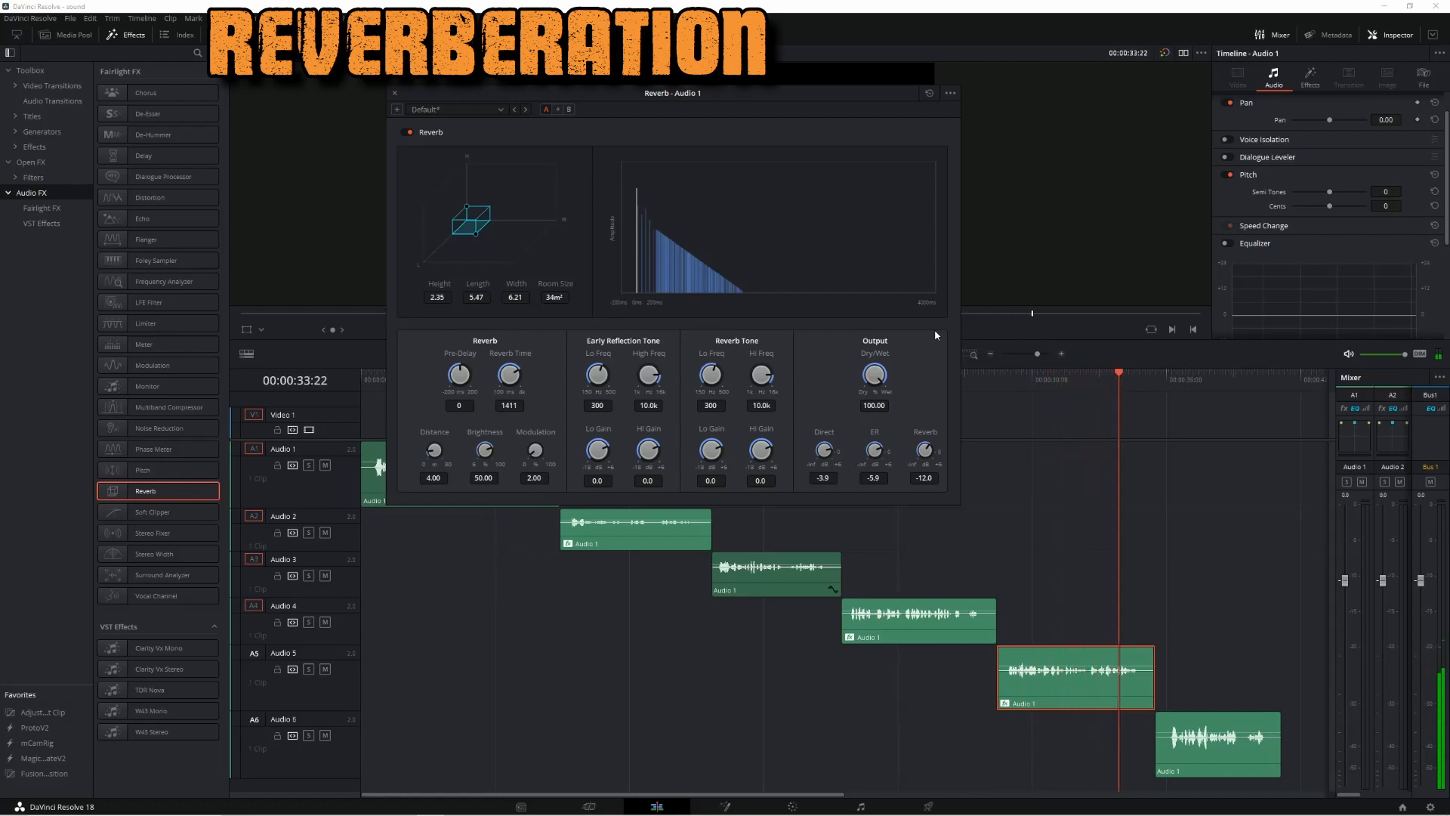
pyautogui.click(1025, 374)
# Load the Plate reverb preset and play the Audio 5 clip from its start.
pyautogui.click(500, 111)
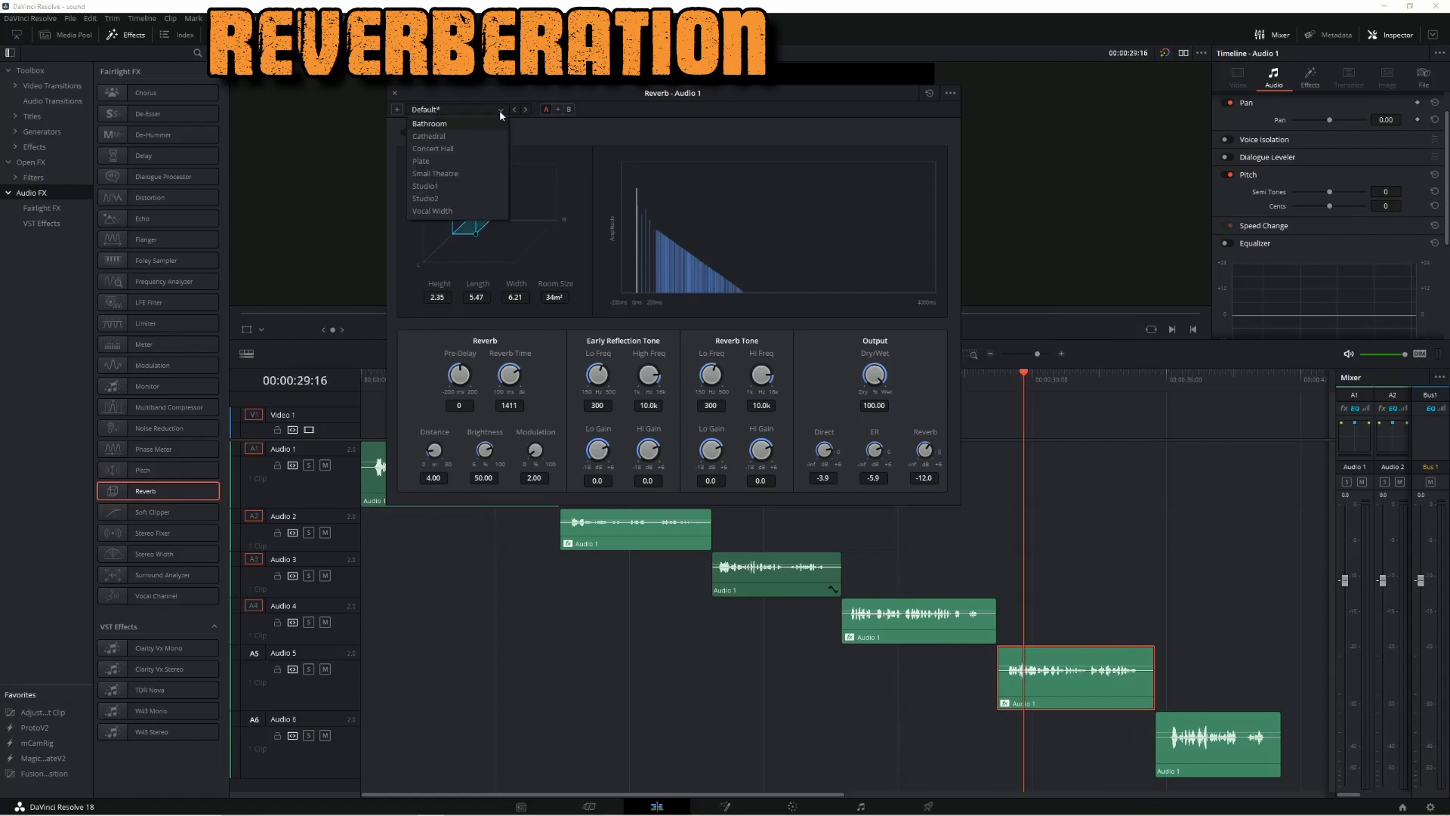
pyautogui.click(470, 161)
pyautogui.moveTo(1026, 373); pyautogui.dragTo(1006, 374)
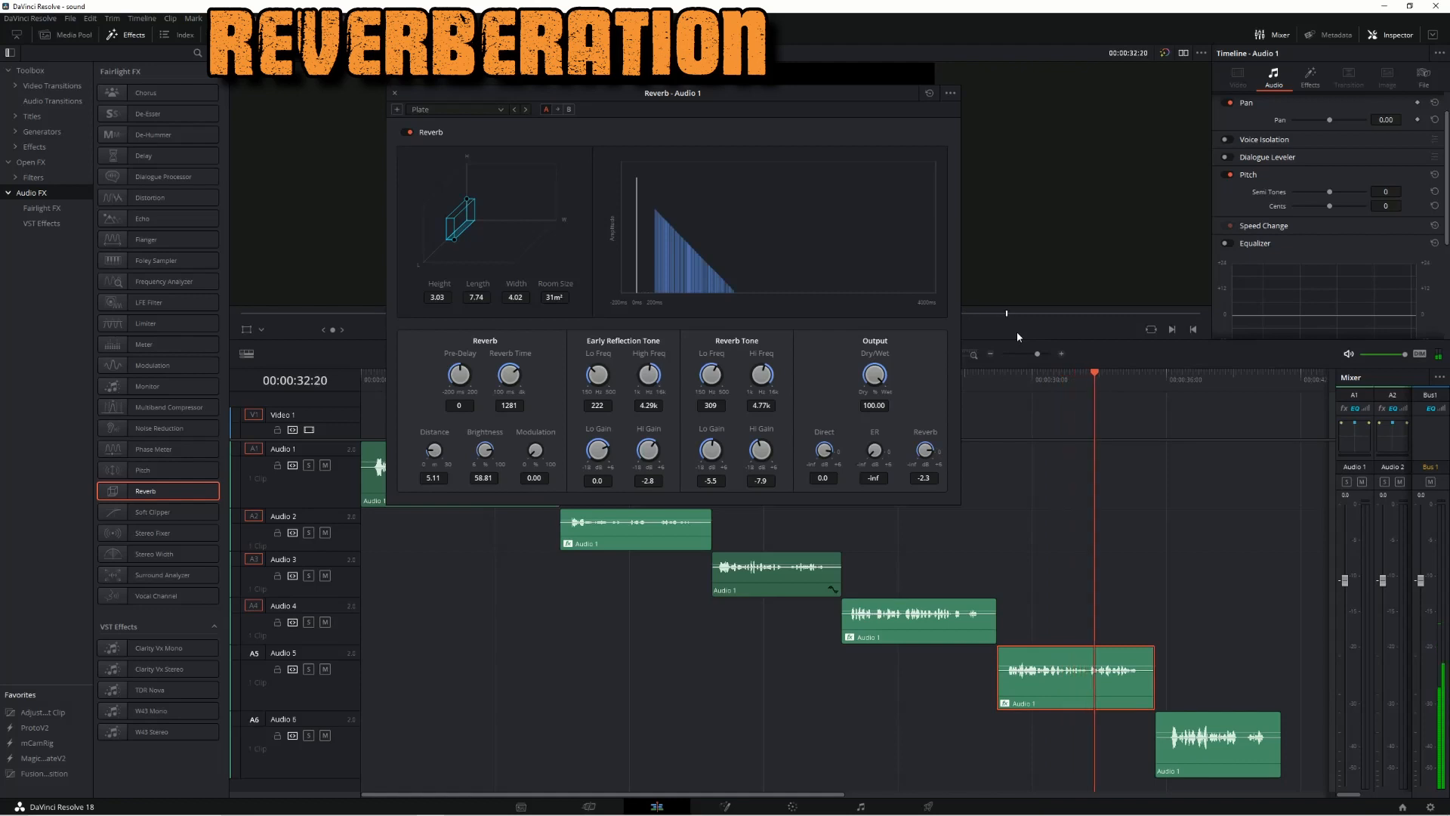
pyautogui.press('space')
# Load the Studio1 reverb preset for the Audio 5 clip, audition it and close the effect settings.
pyautogui.click(484, 109)
pyautogui.click(455, 187)
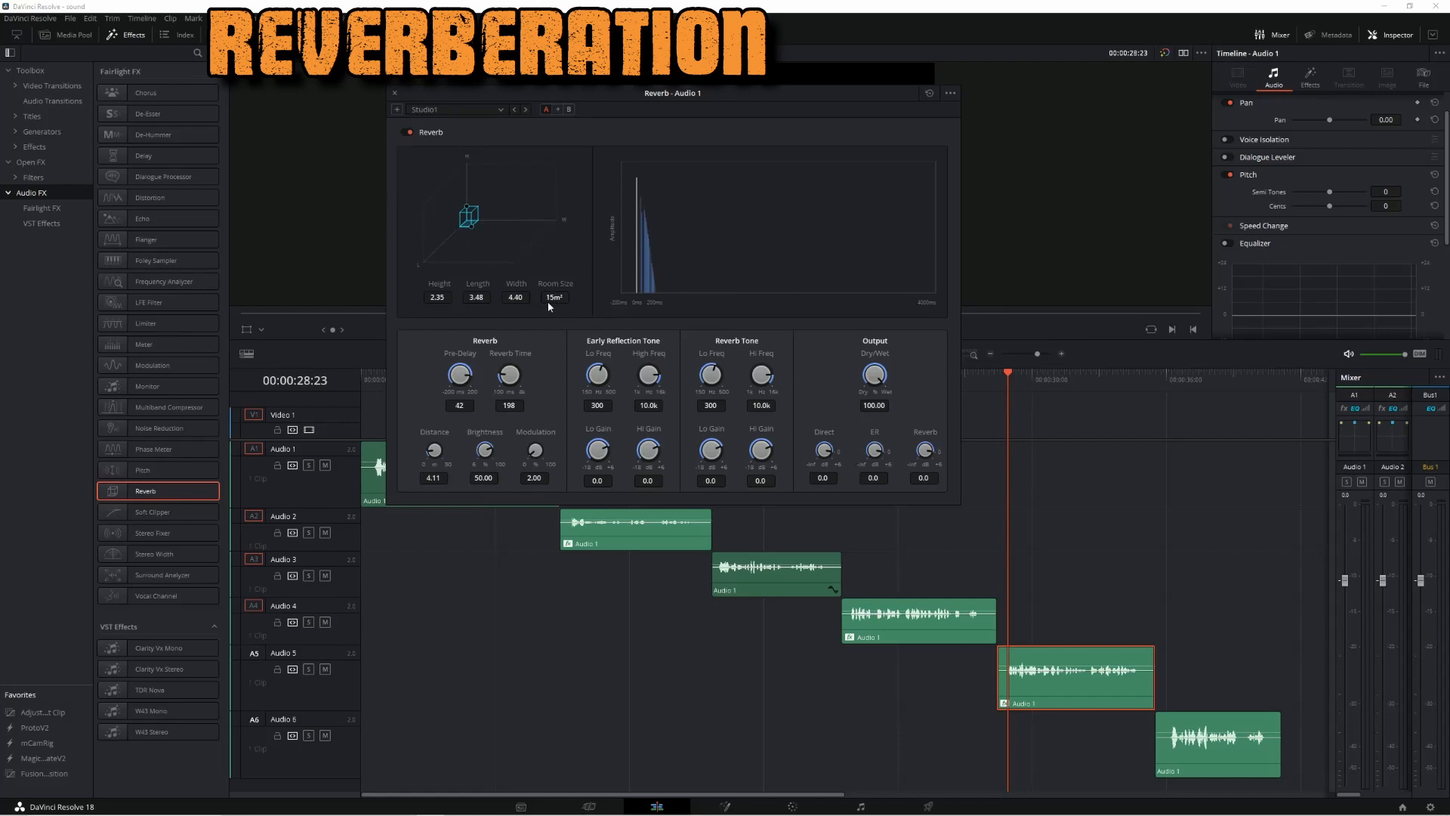
pyautogui.press('space')
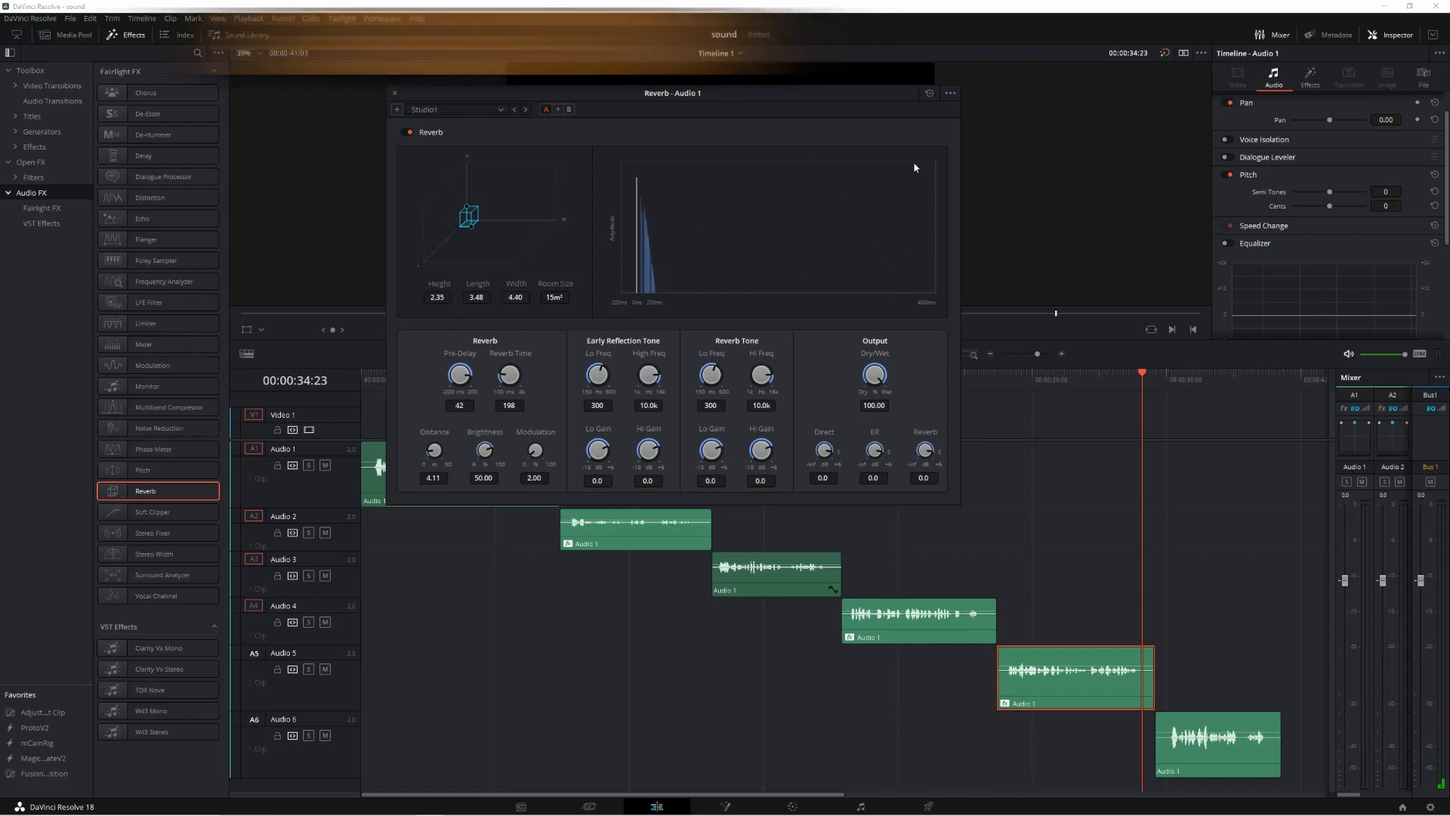
pyautogui.click(394, 93)
# Listen to the unprocessed clip on the Audio 6 track.
pyautogui.moveTo(1168, 379); pyautogui.dragTo(1167, 378)
pyautogui.press('space')
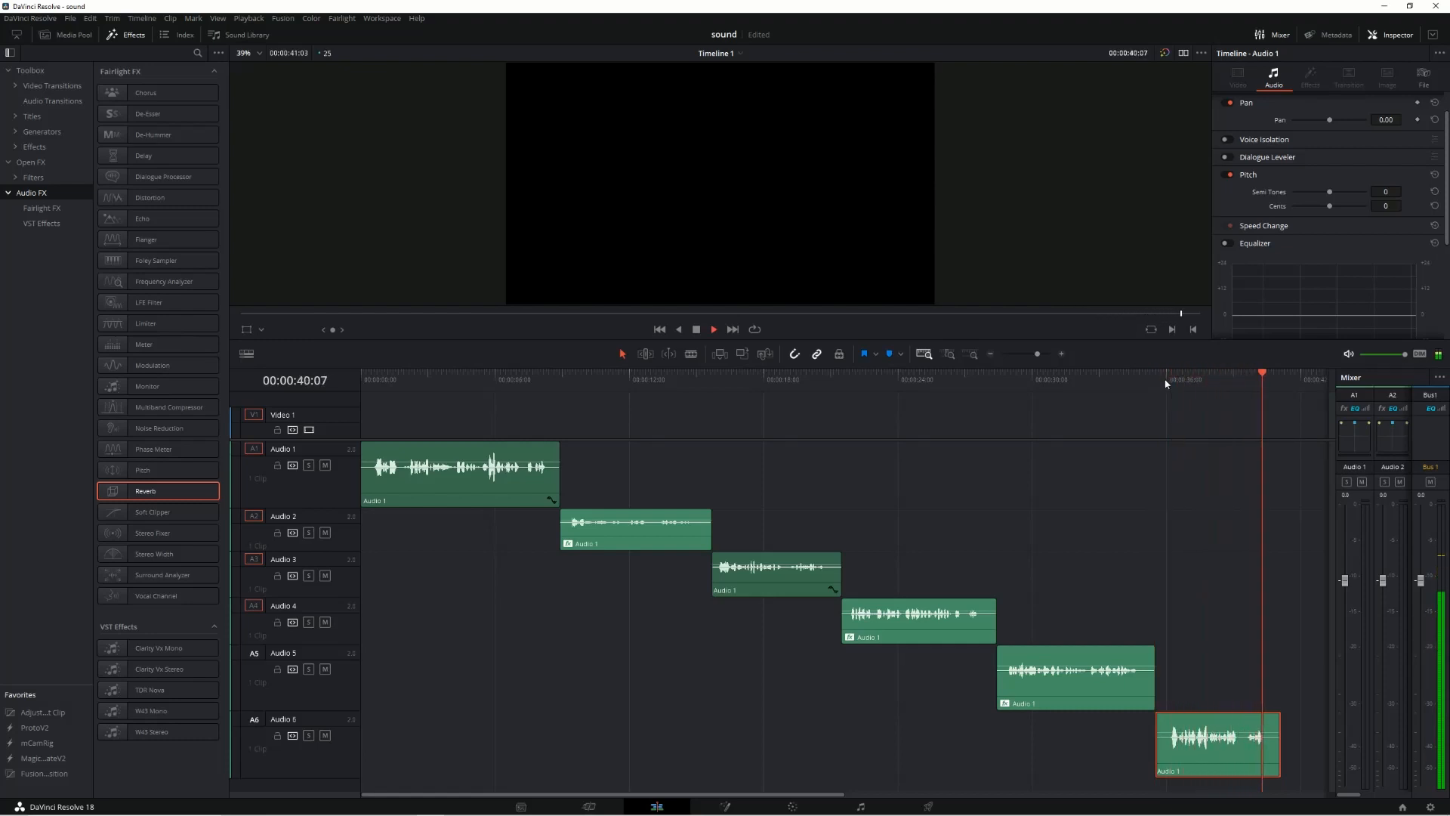
pyautogui.press('space')
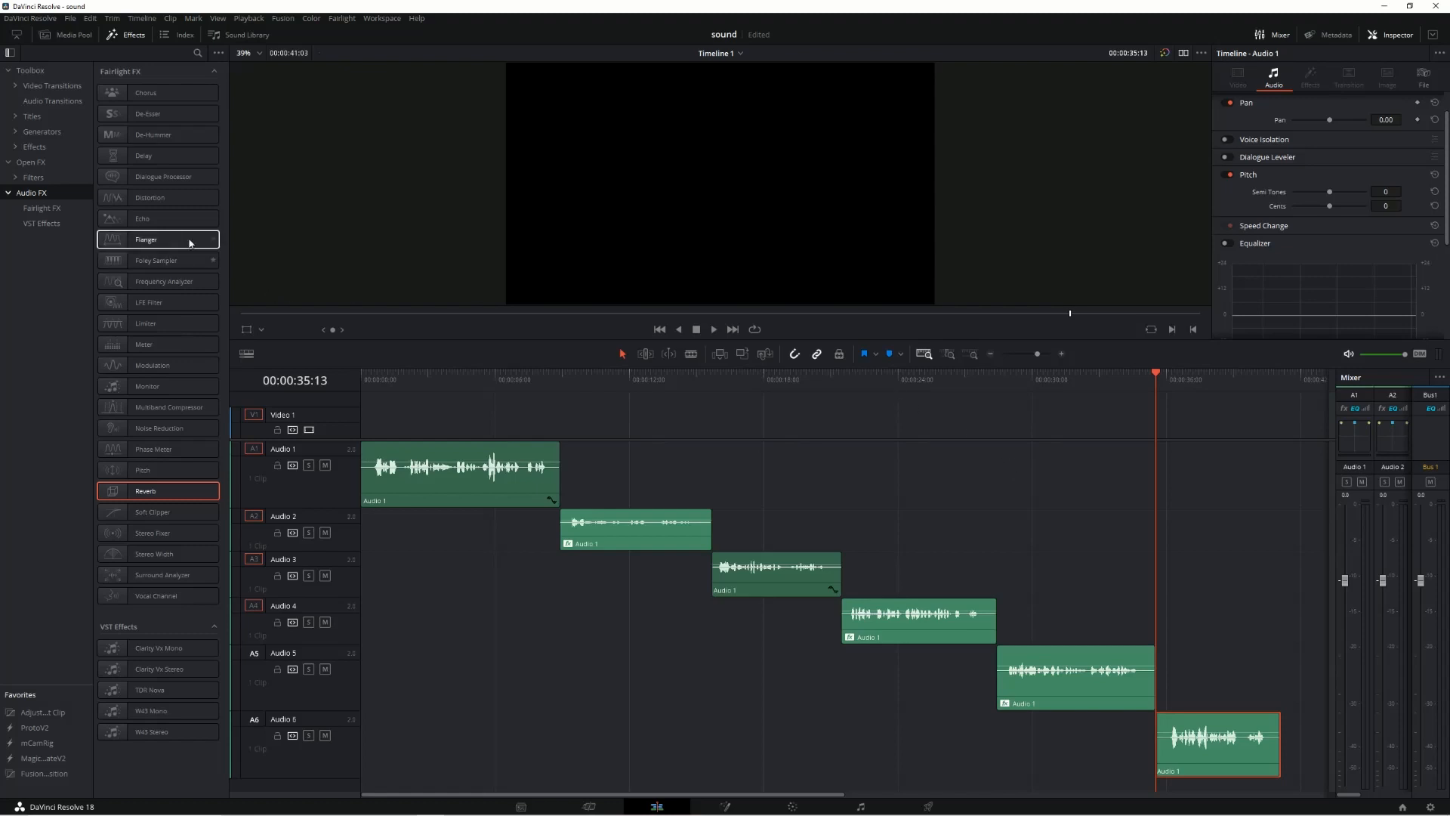
# Apply the Fairlight Echo effect to the clip on the Audio 6 track and move its settings window over the inspector.
pyautogui.moveTo(152, 218); pyautogui.dragTo(1214, 738)
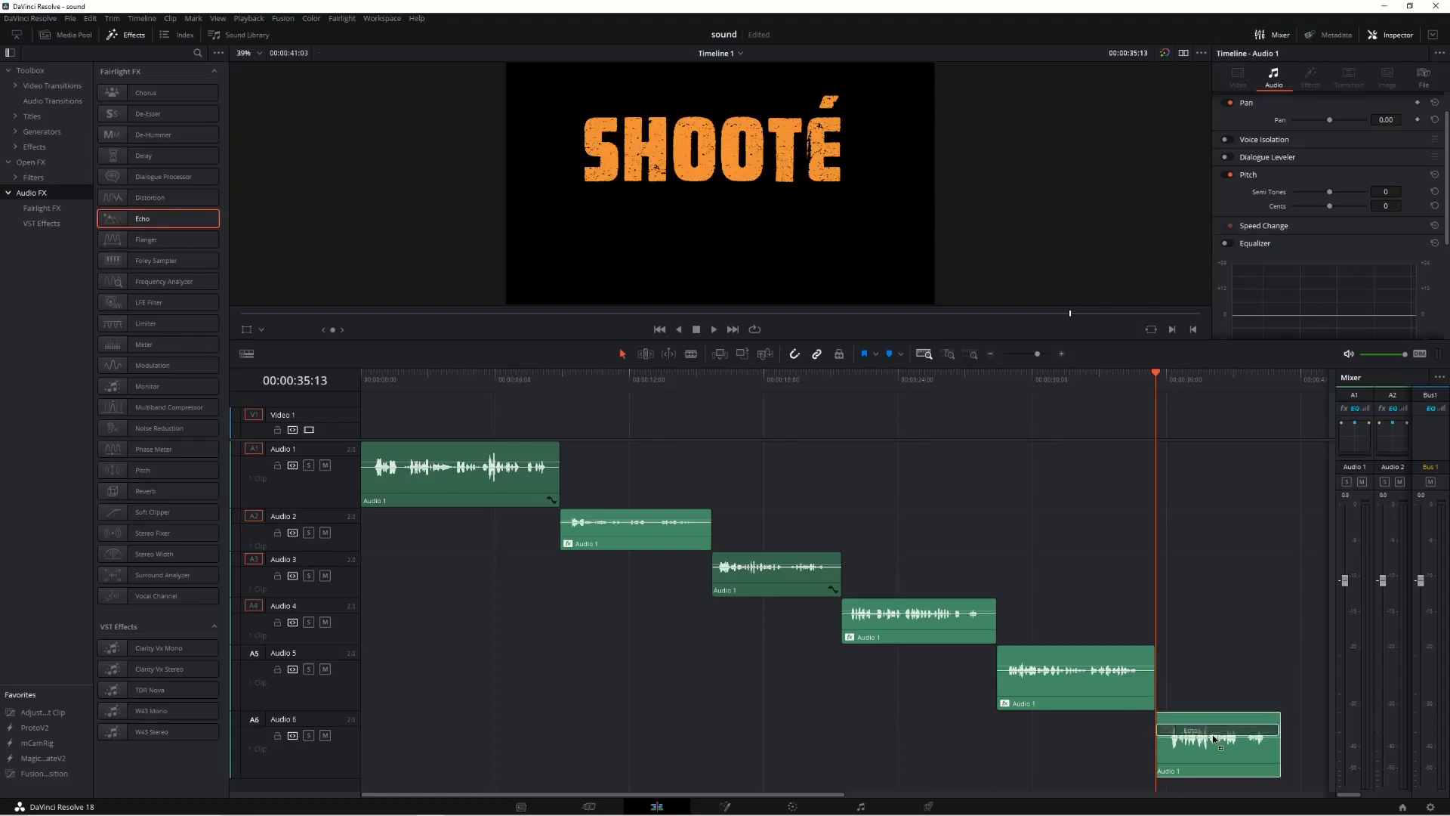
pyautogui.moveTo(811, 221); pyautogui.dragTo(1237, 147)
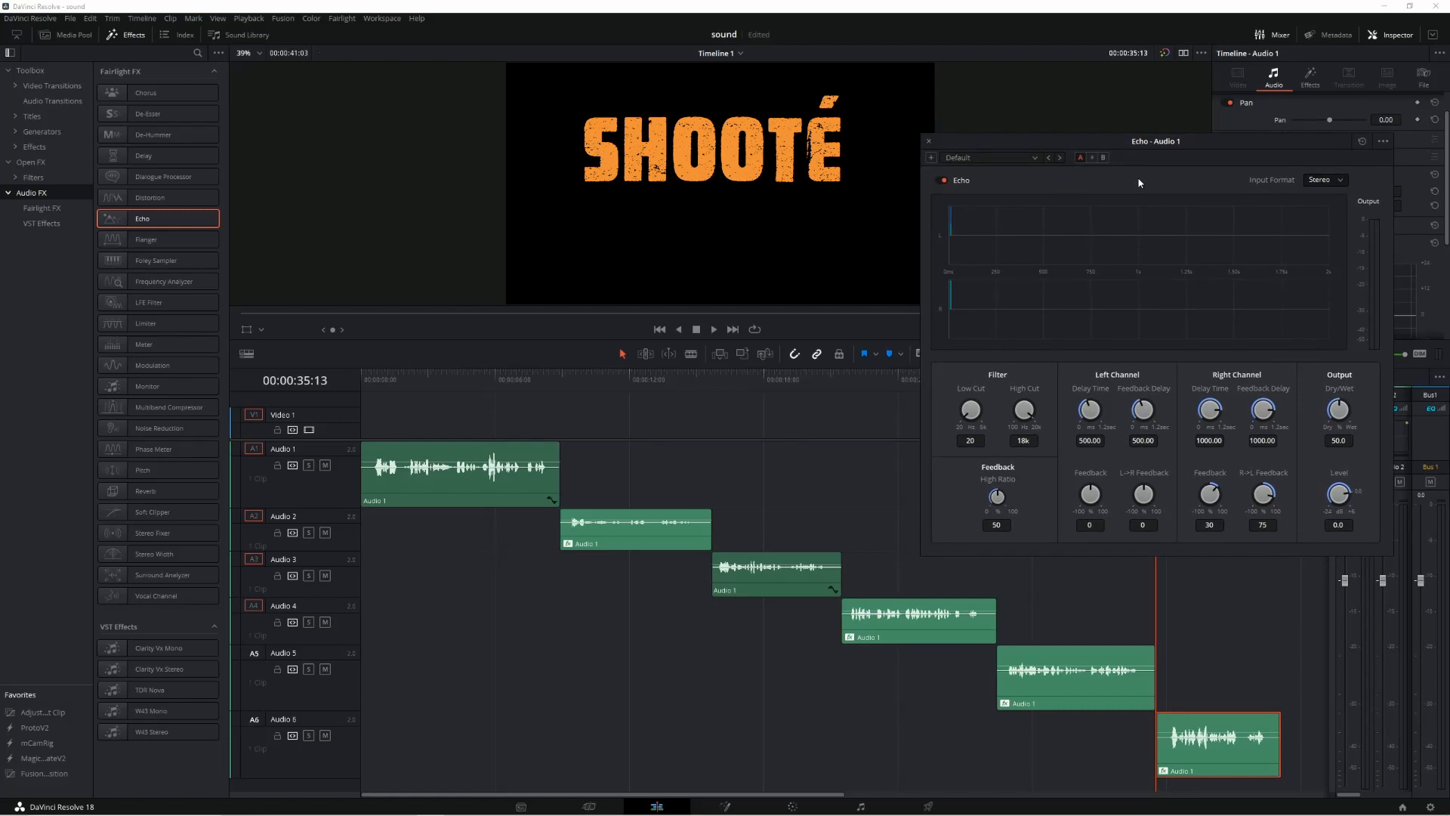
# Load the Slow Crossover echo preset for the Audio 6 clip and play the clip to audition it.
pyautogui.click(982, 161)
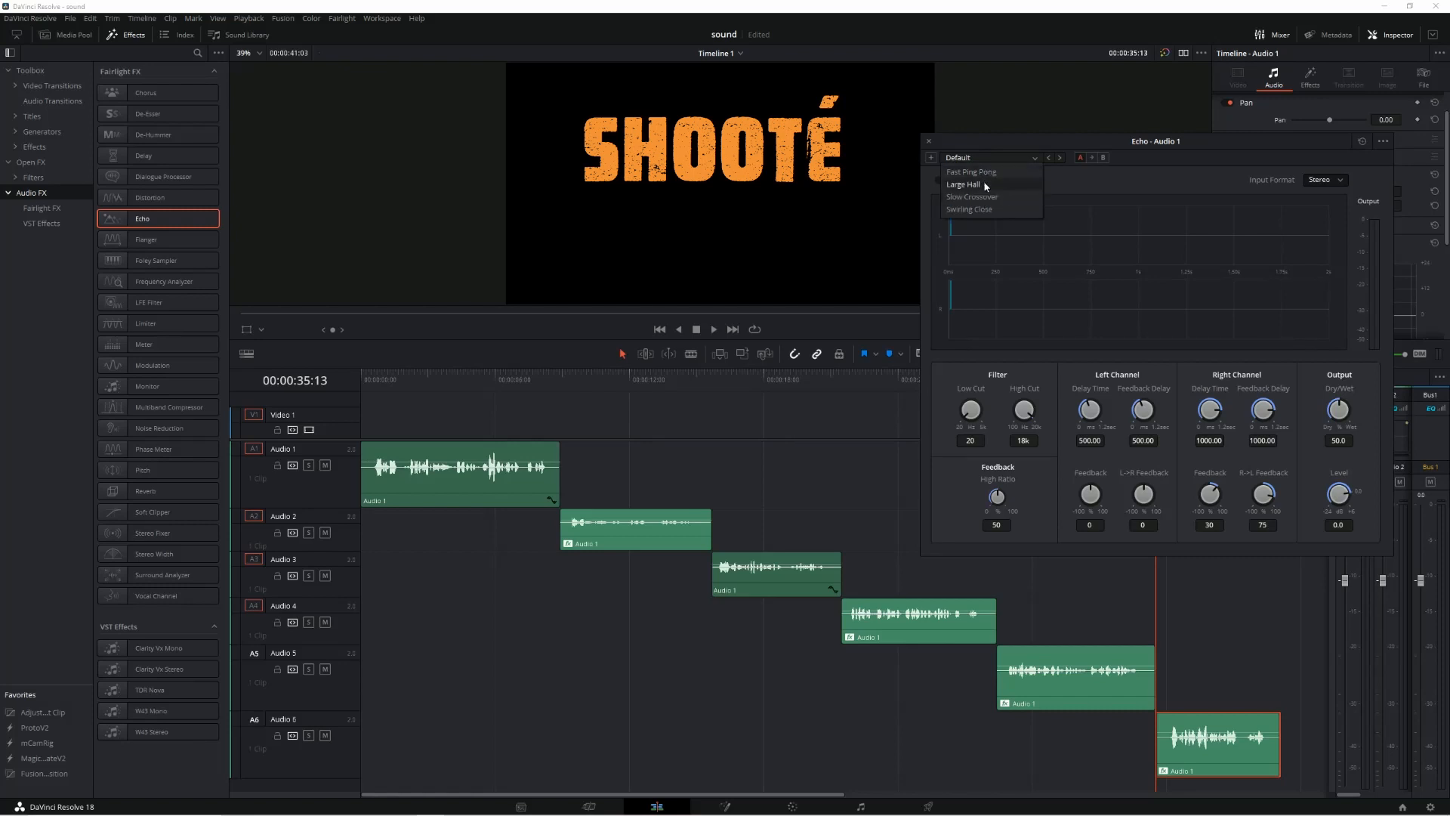
pyautogui.click(984, 198)
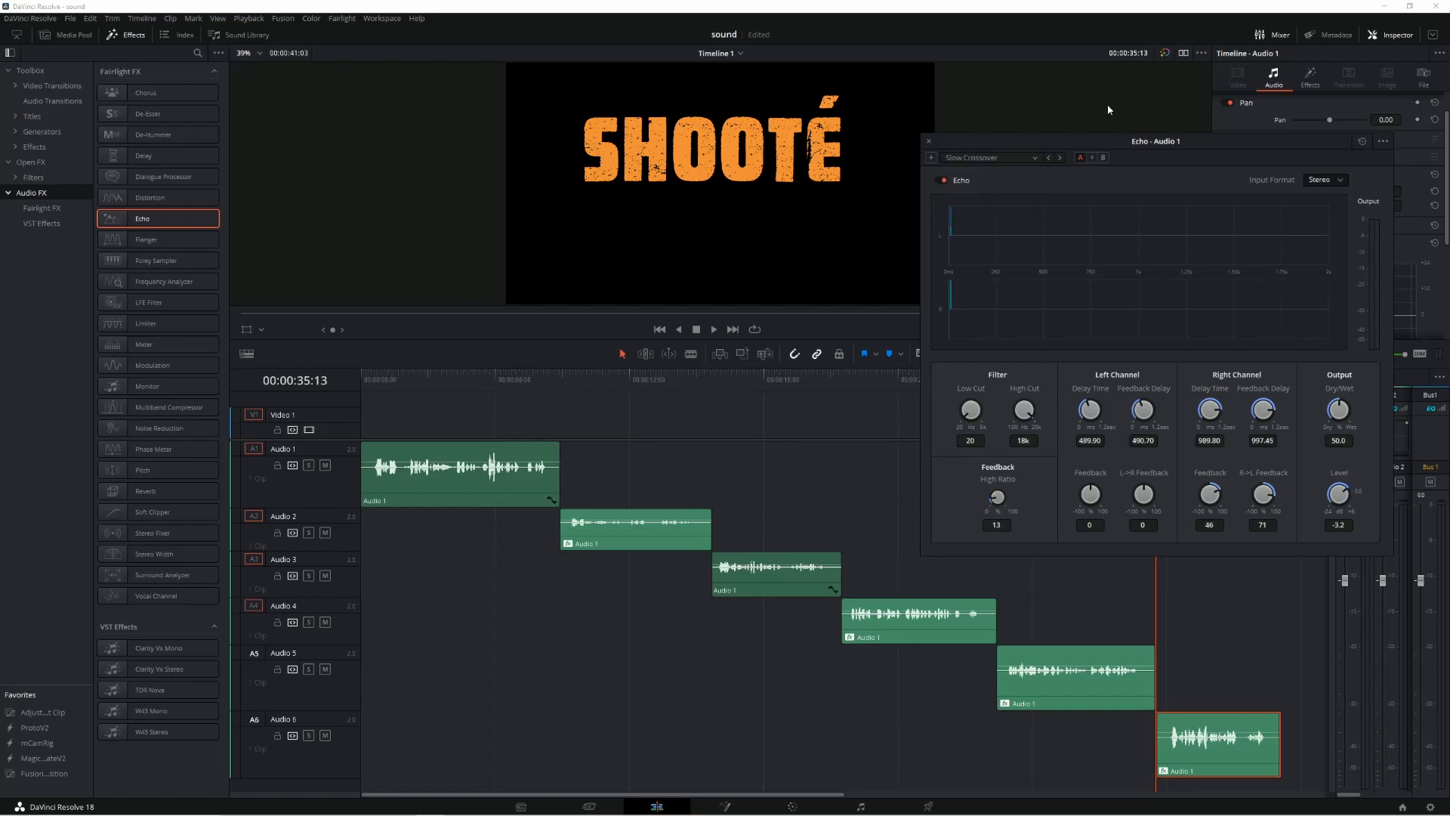
pyautogui.press('space')
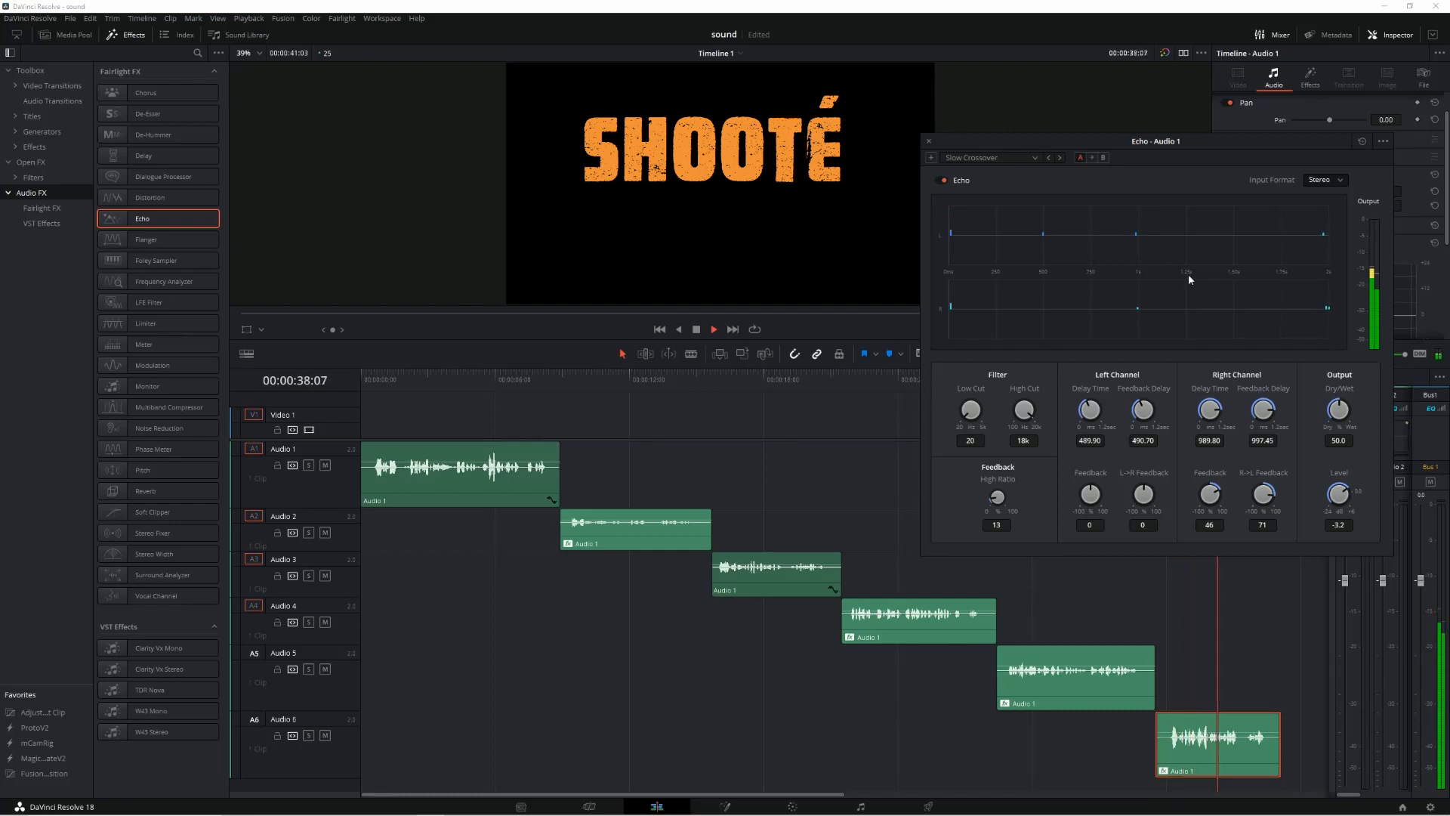
pyautogui.press('space')
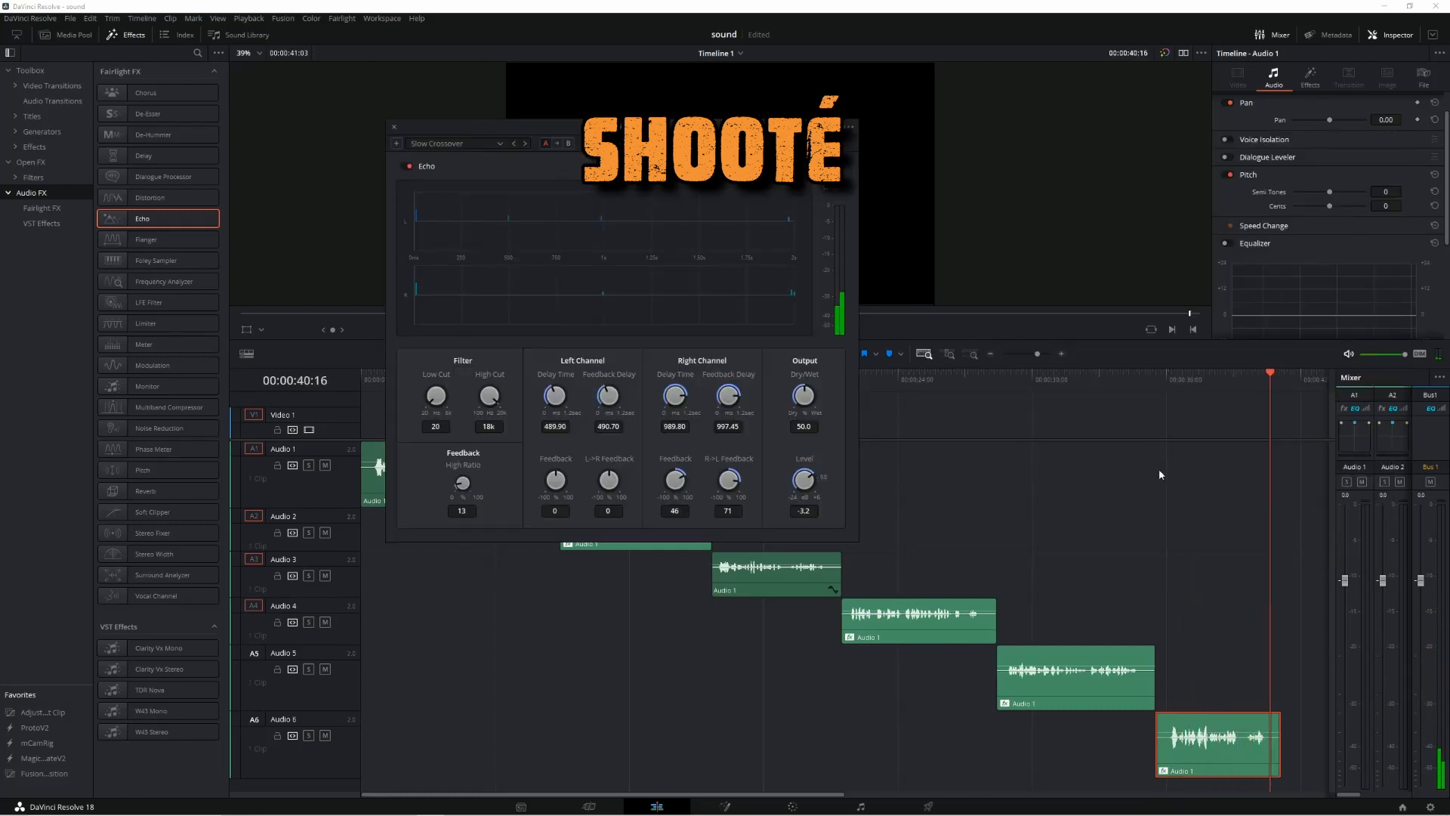
# With the Swirling Close echo preset, set the output level to -0.6 and feedback high ratio to 46, and replay the Audio 6 clip.
pyautogui.click(1152, 375)
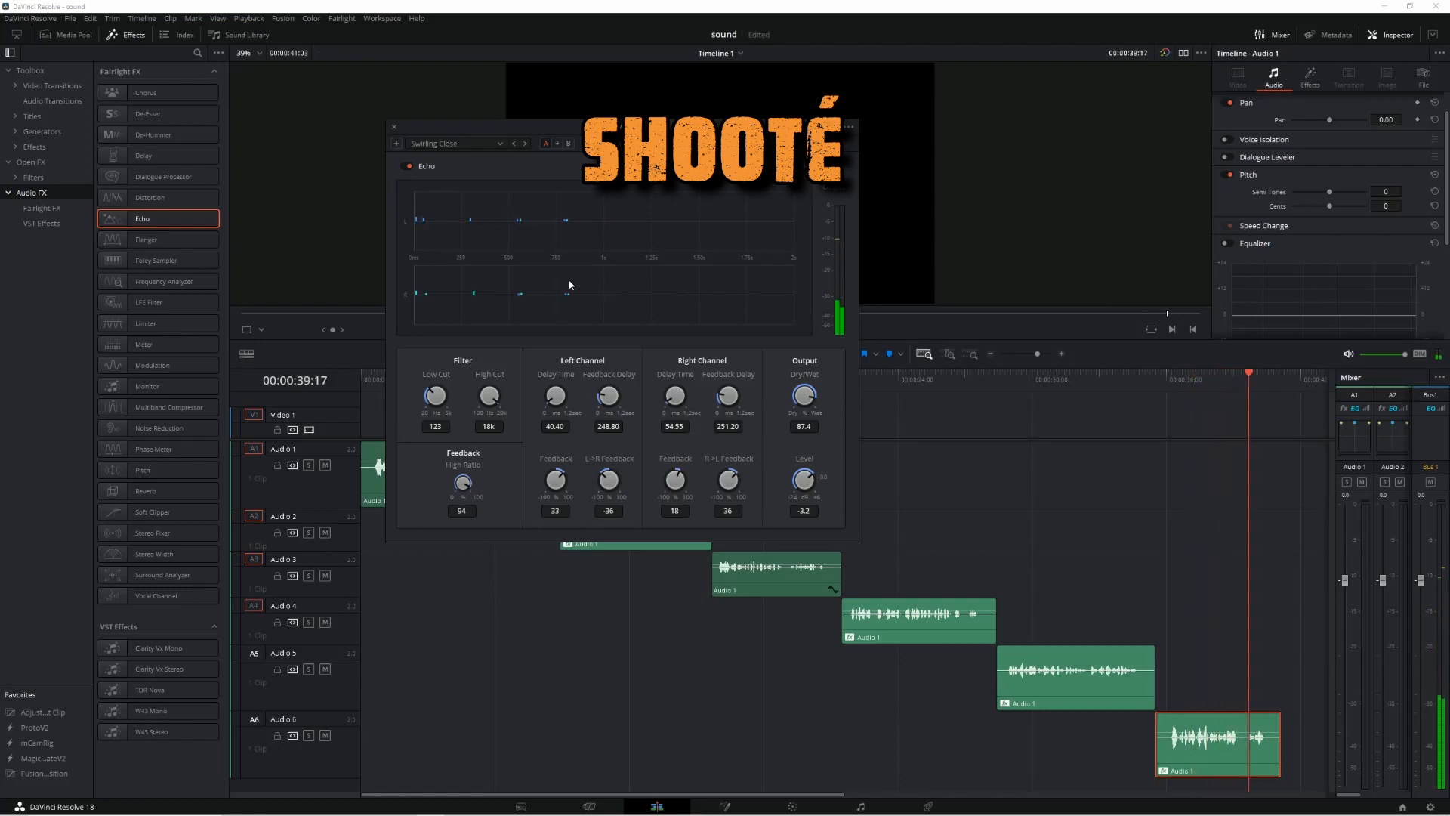
pyautogui.moveTo(805, 489); pyautogui.dragTo(815, 485)
pyautogui.moveTo(463, 489); pyautogui.dragTo(449, 487)
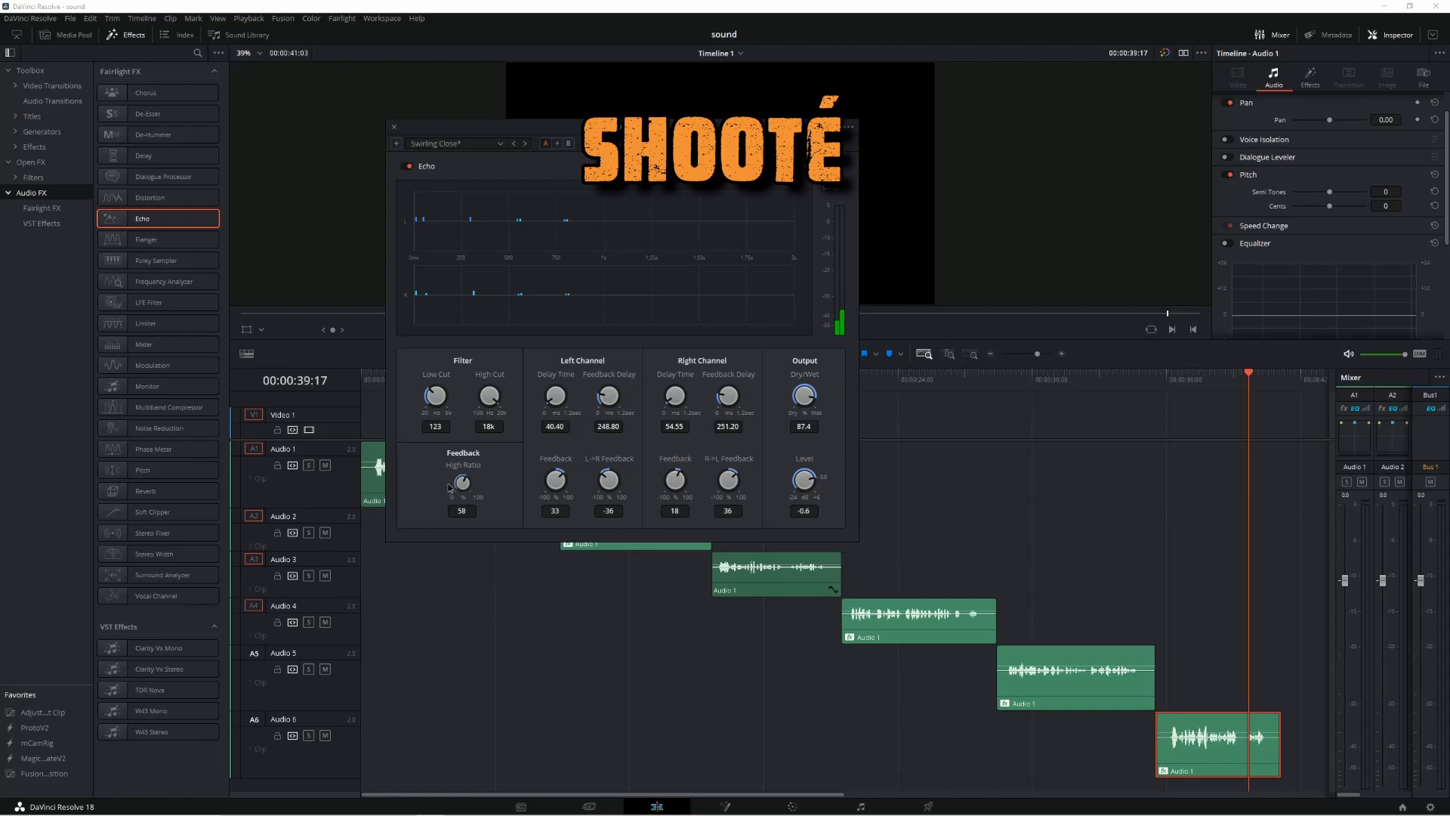
pyautogui.click(1157, 378)
pyautogui.press('space')
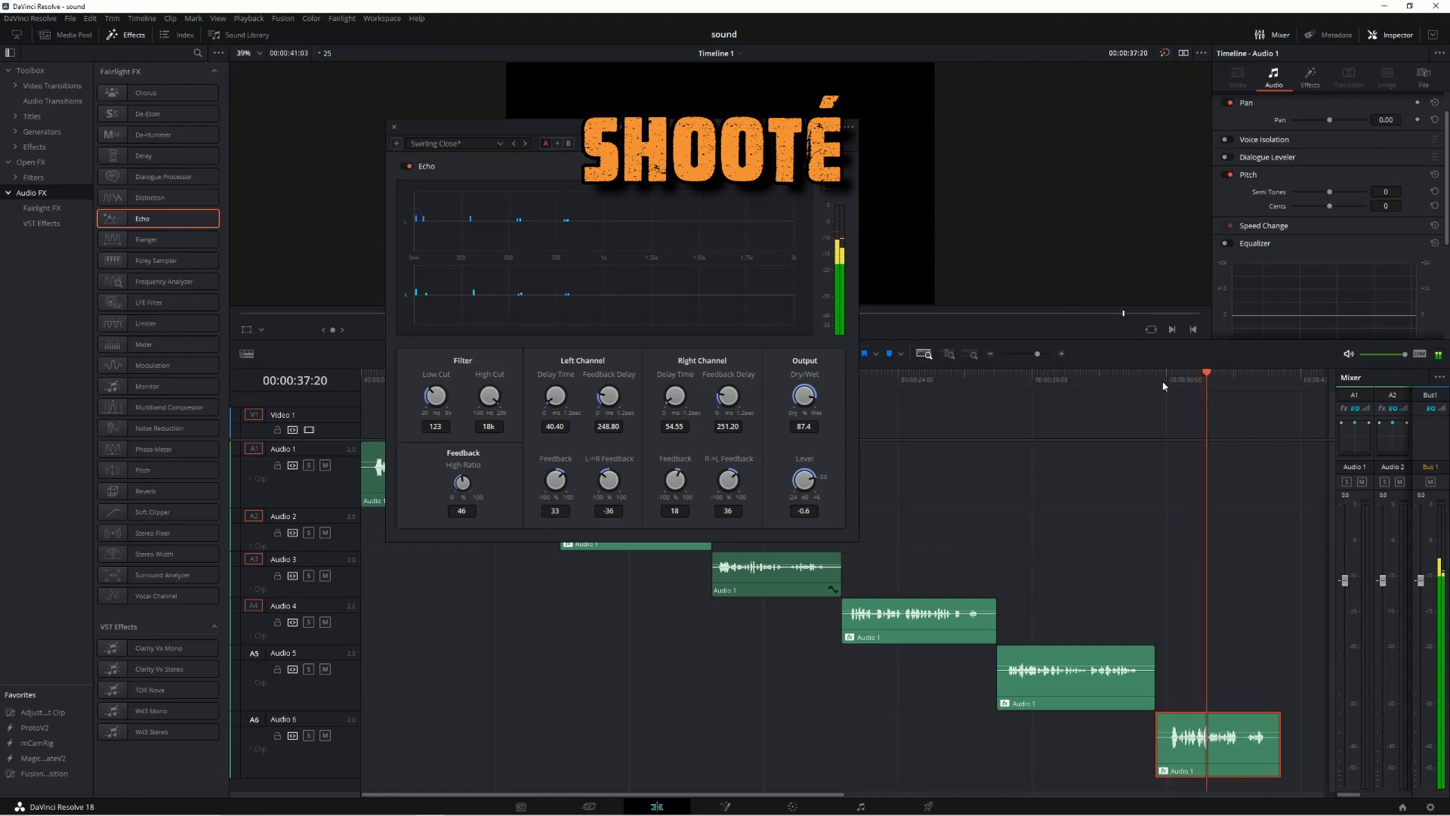
# Load the Large Hall echo preset and return the playhead to the start of the Audio 6 clip.
pyautogui.click(500, 142)
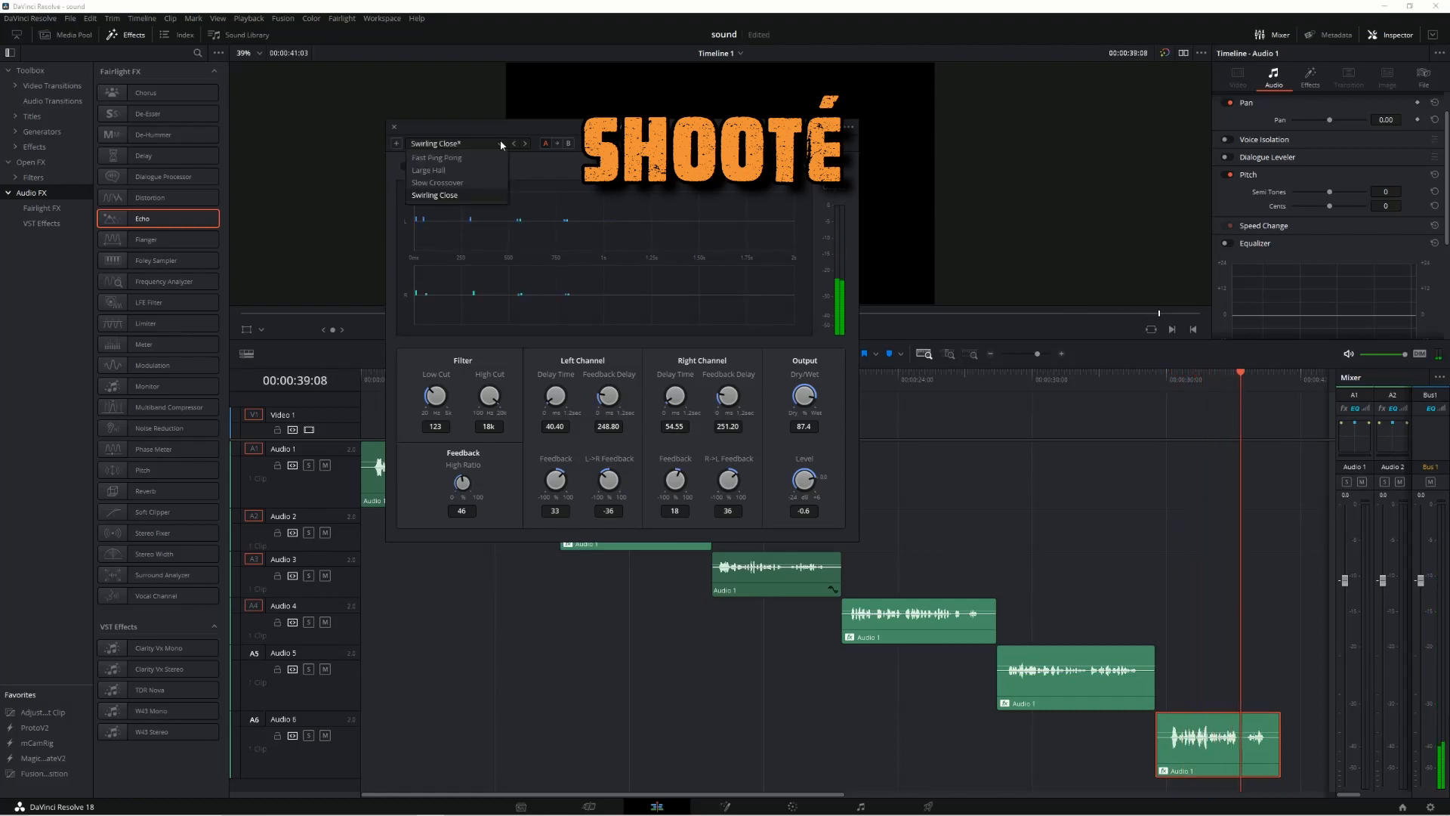
pyautogui.click(466, 172)
pyautogui.click(1162, 379)
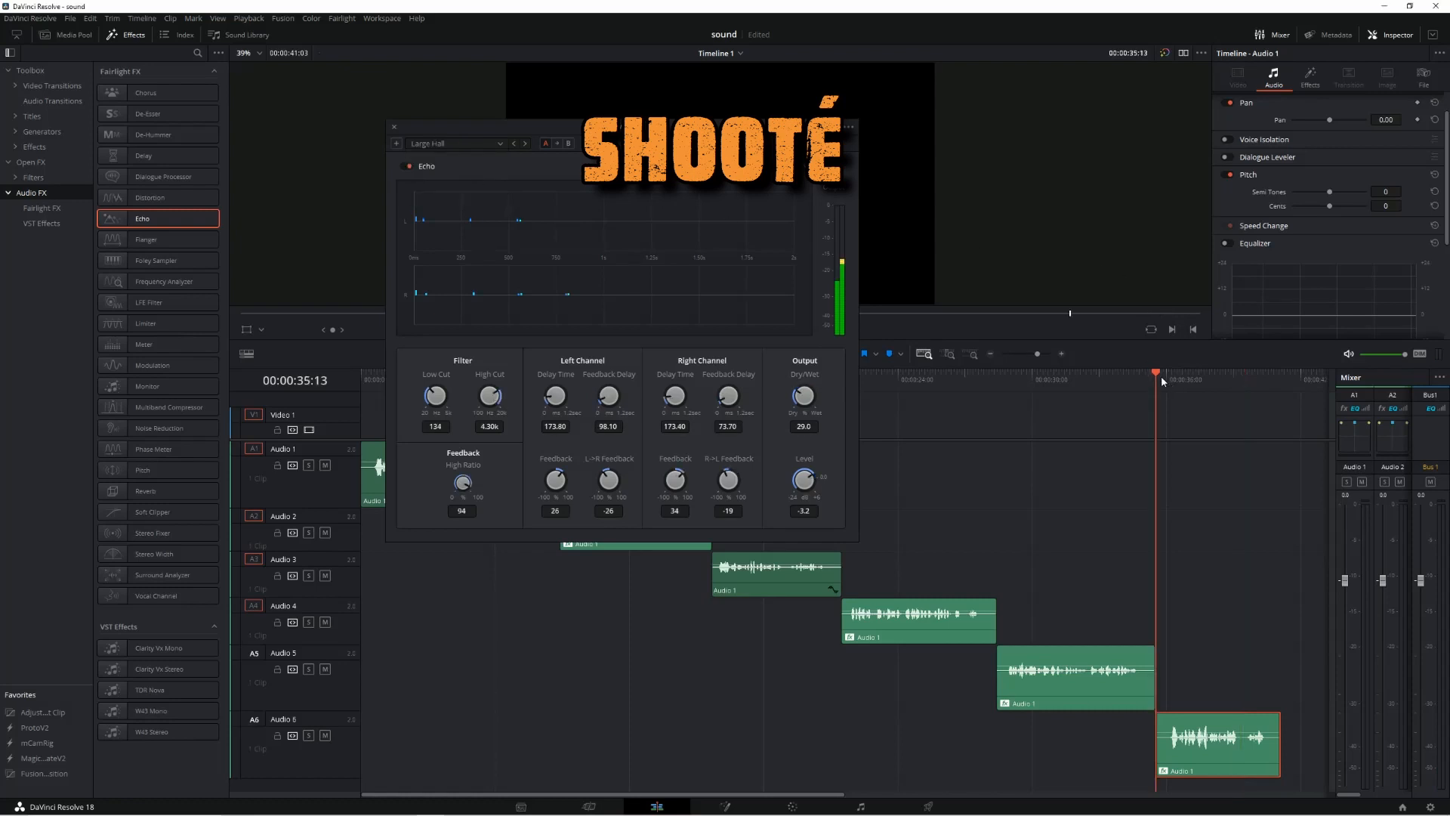